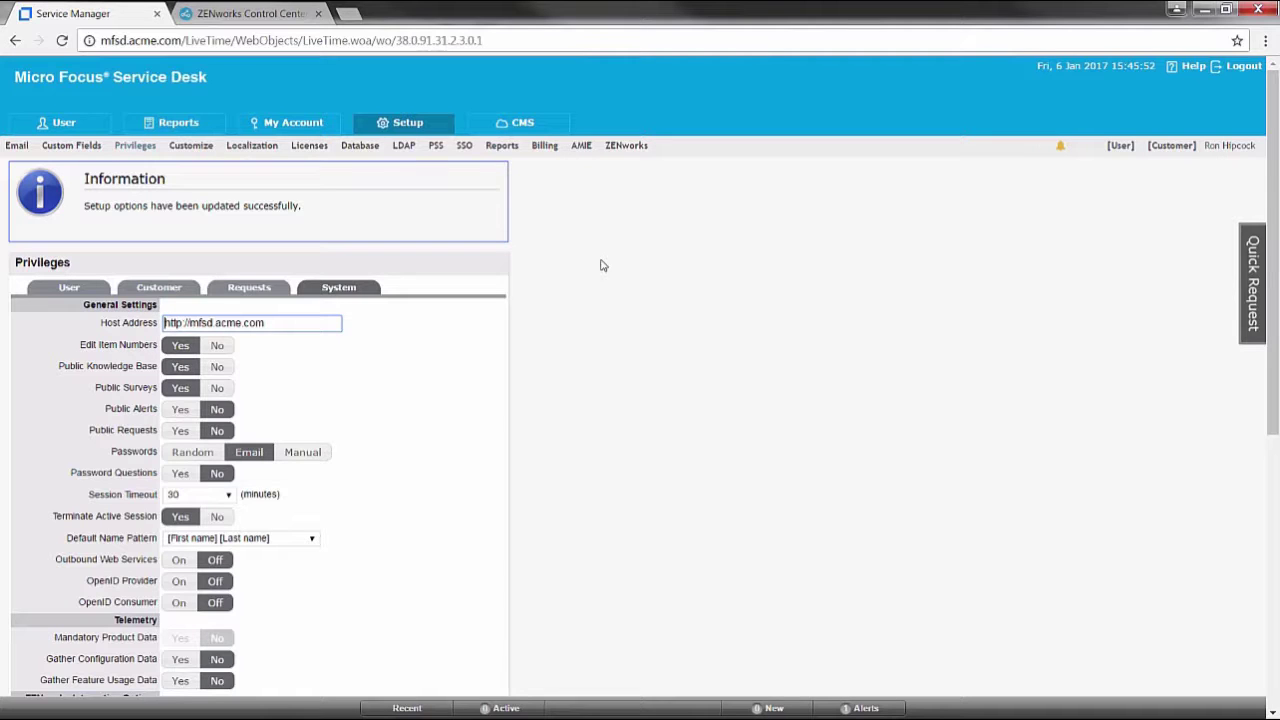
Switch from the setup area to the user portal and open the logged-in administrator's record in the users list.
click(1121, 147)
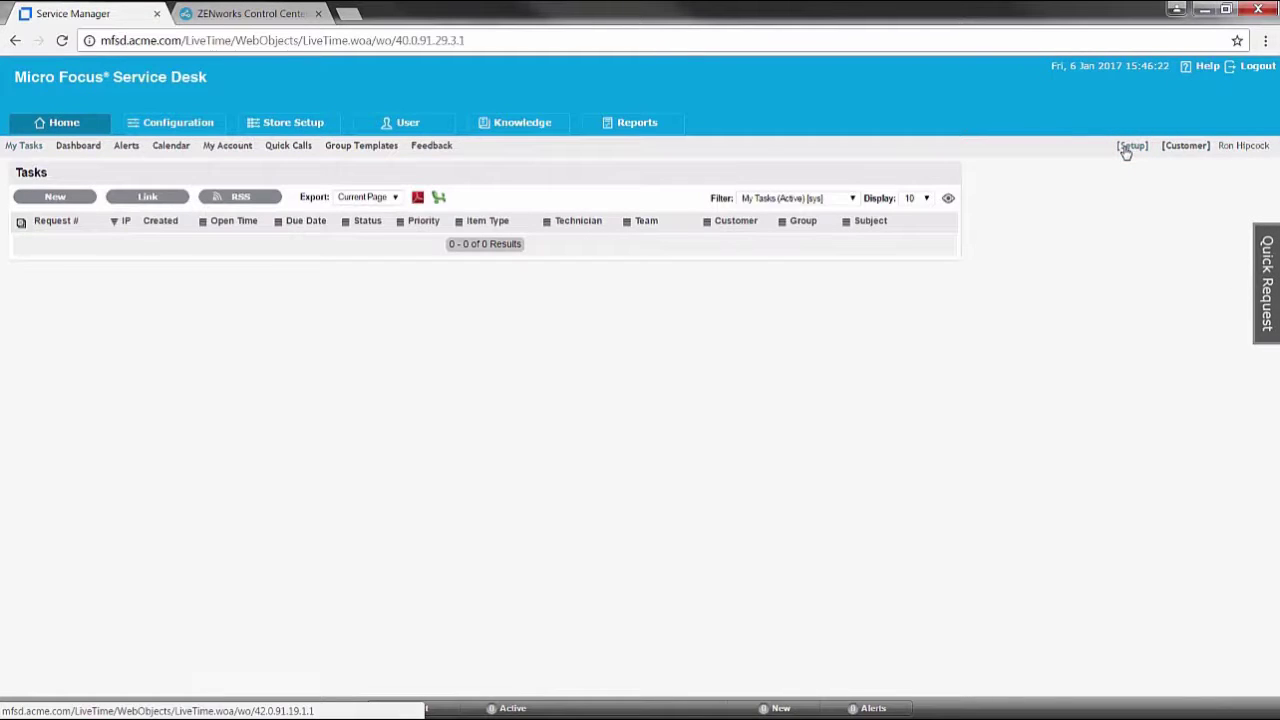
click(445, 132)
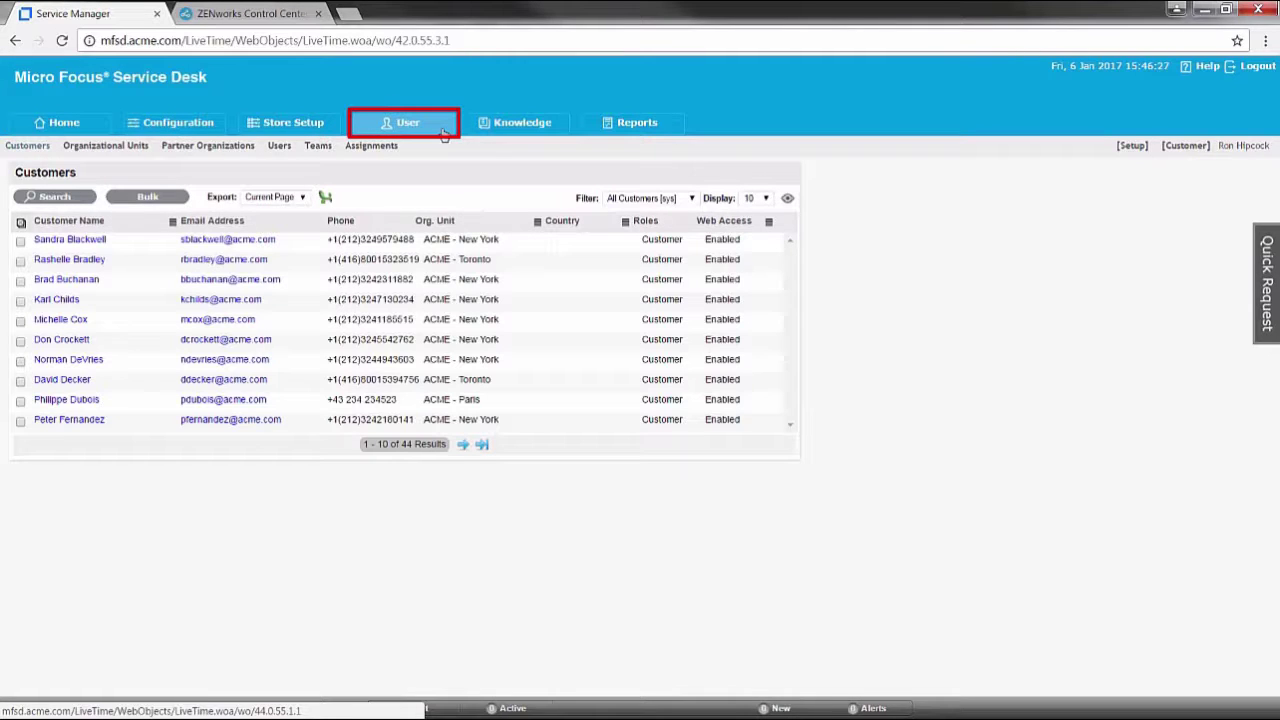
click(282, 148)
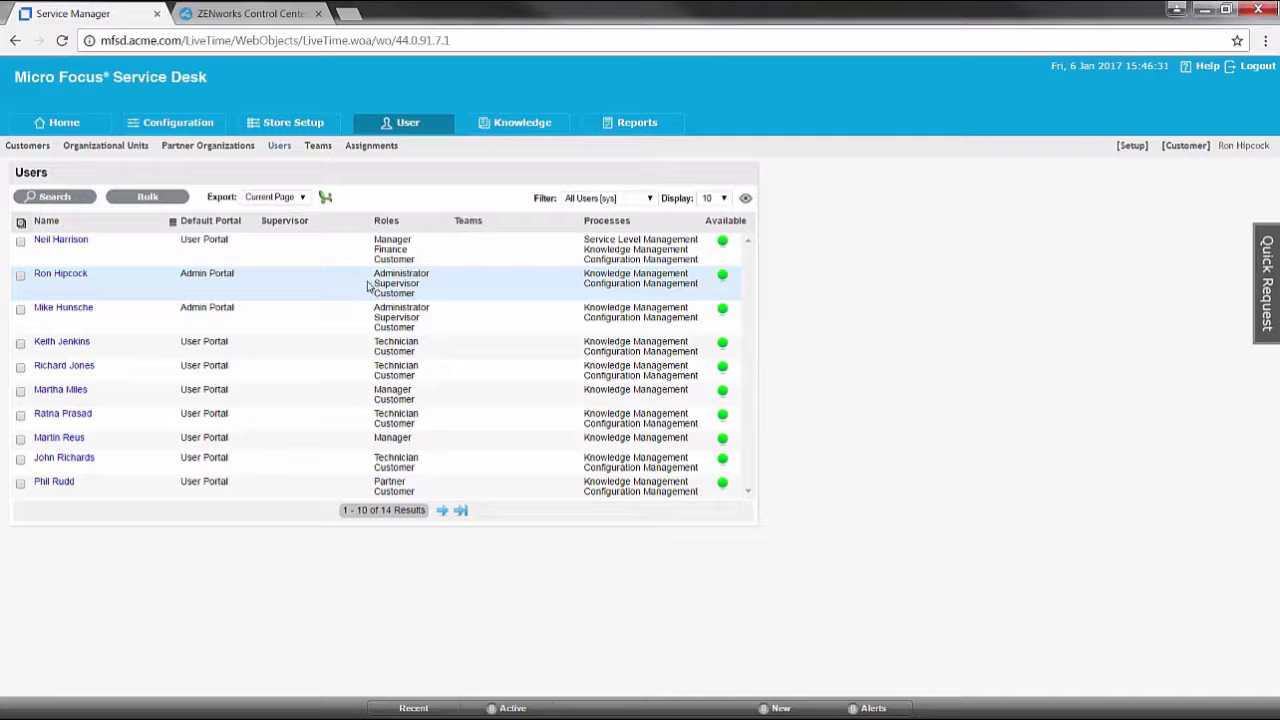
click(67, 280)
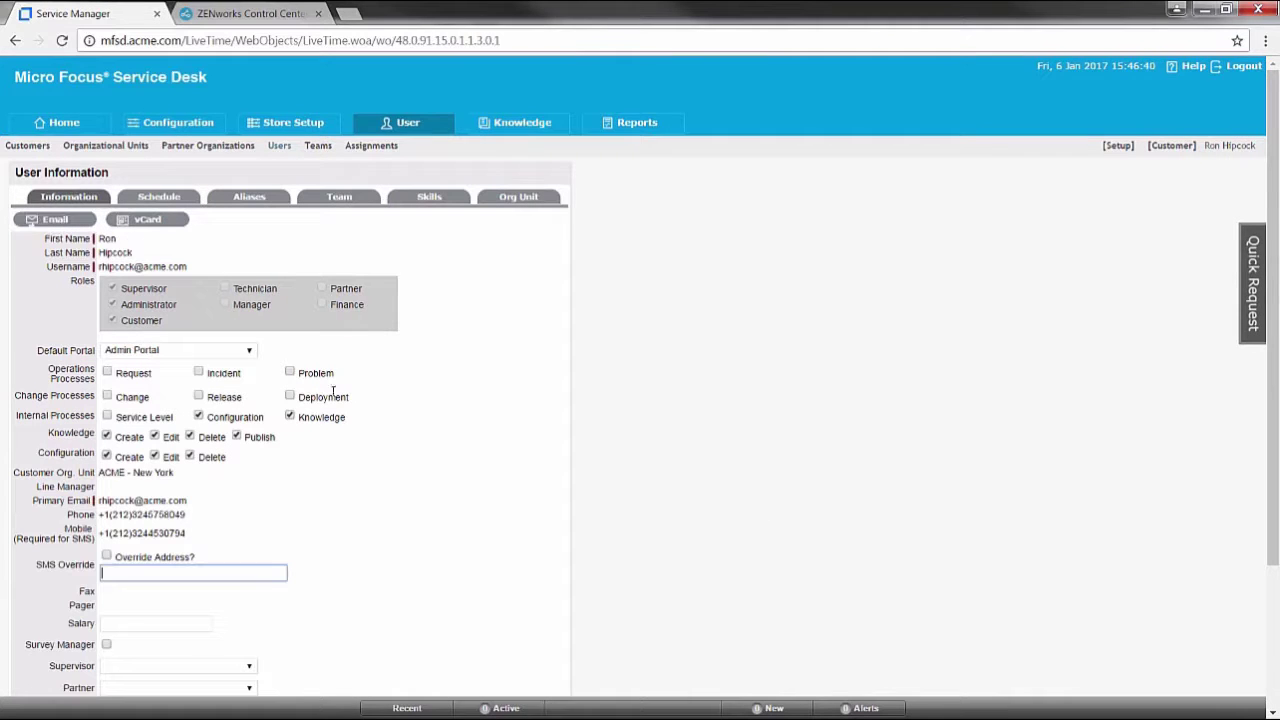
Enable the Request, Incident and Service Level processes for the administrator's user account.
click(107, 373)
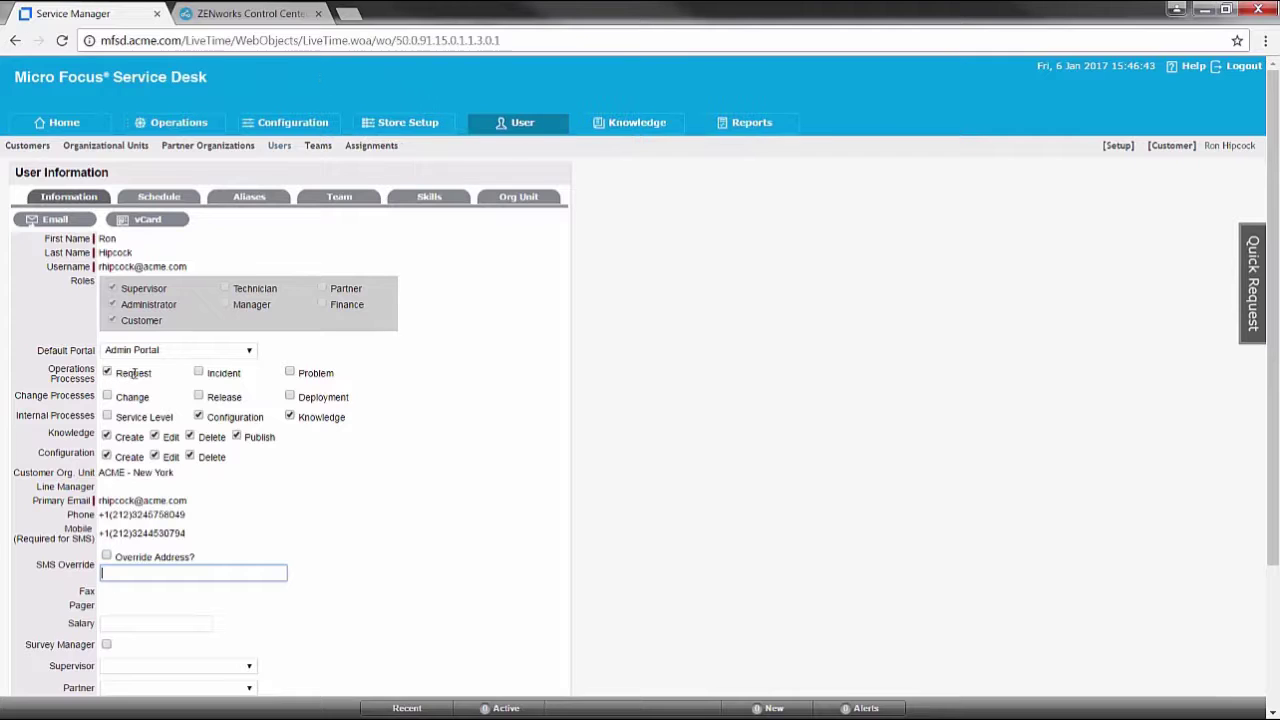
click(198, 372)
click(107, 416)
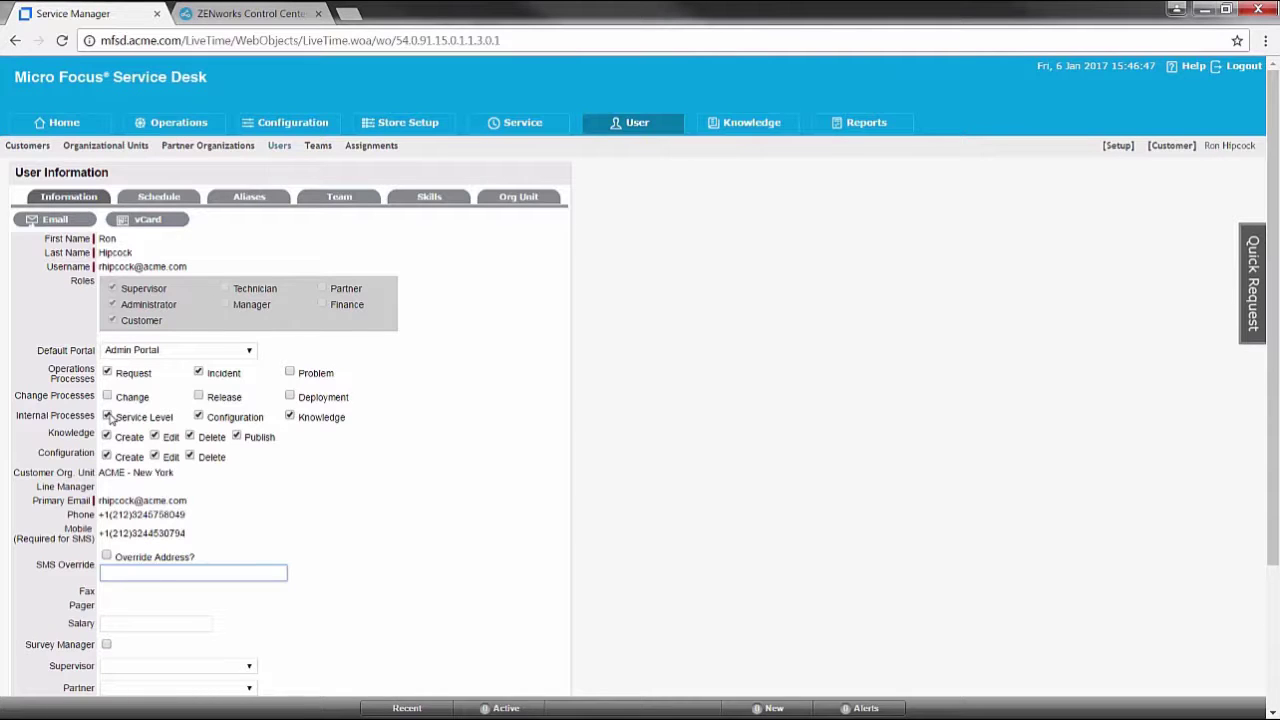
Set the user's country to United States and time zone to (GMT -6:00) Central Time (US & Canada), and save the record.
scroll(191, 561, down, 2)
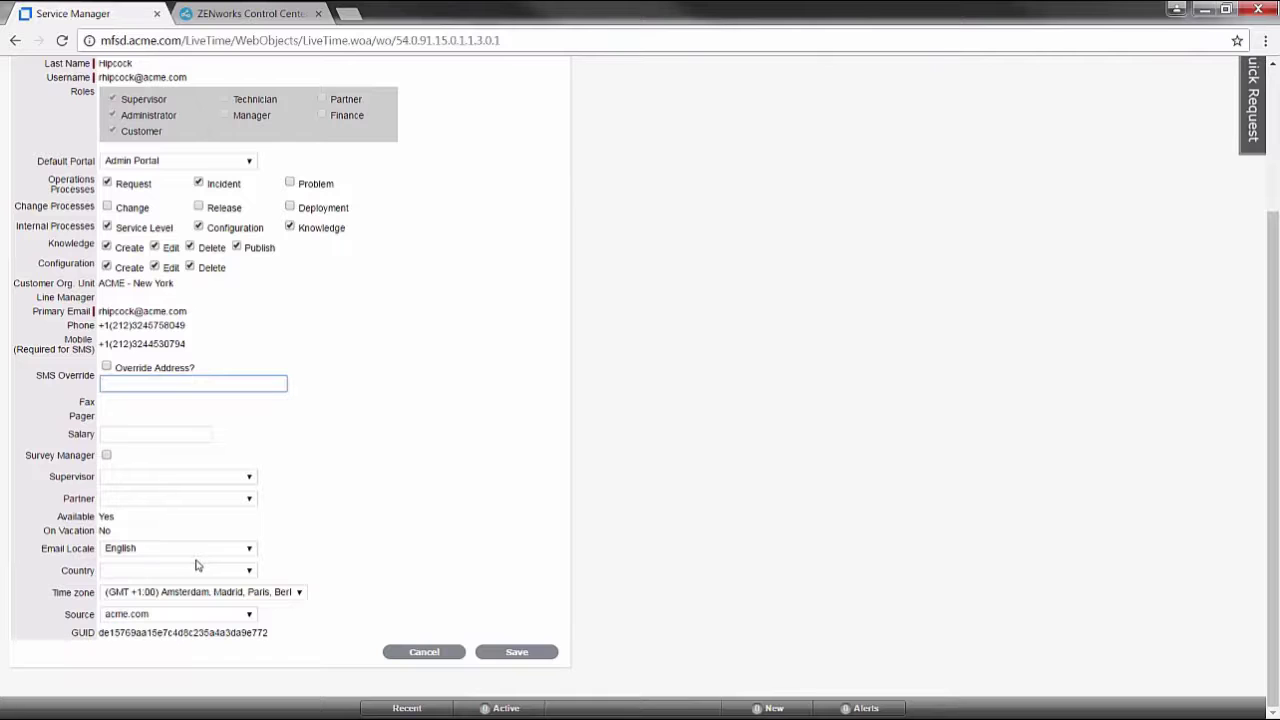
click(194, 568)
drag(257, 346, 256, 537)
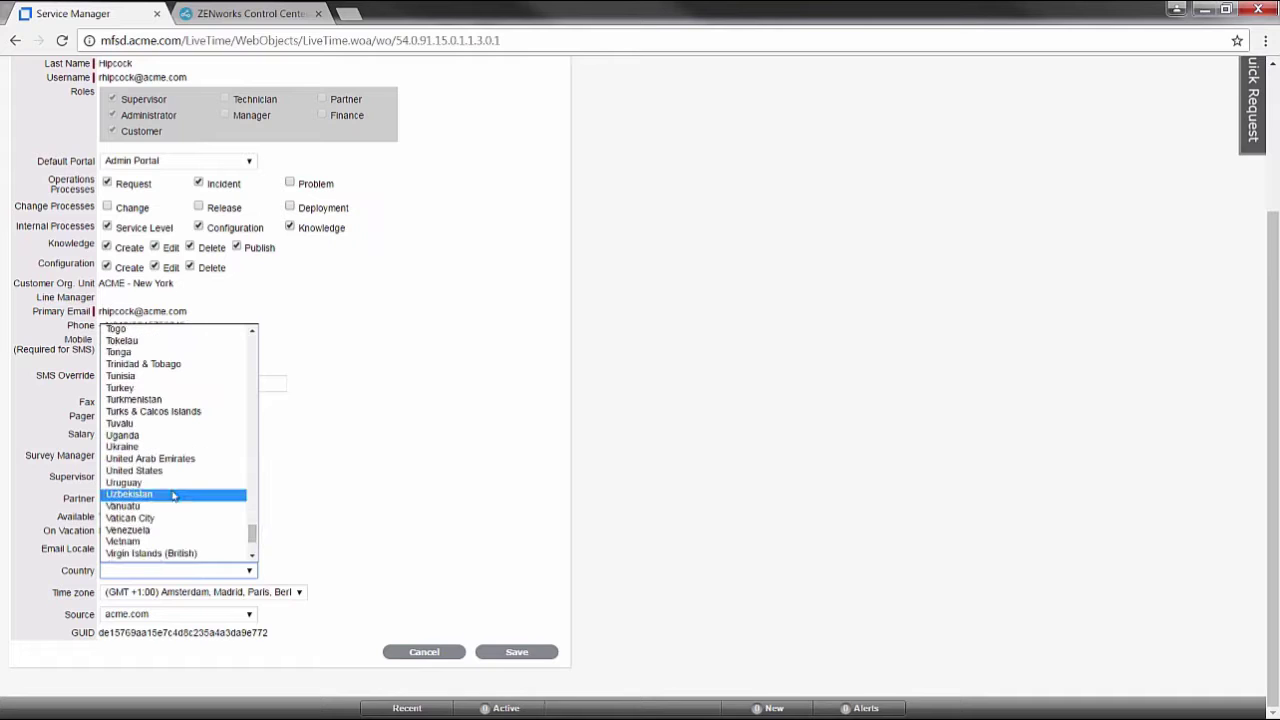
click(135, 470)
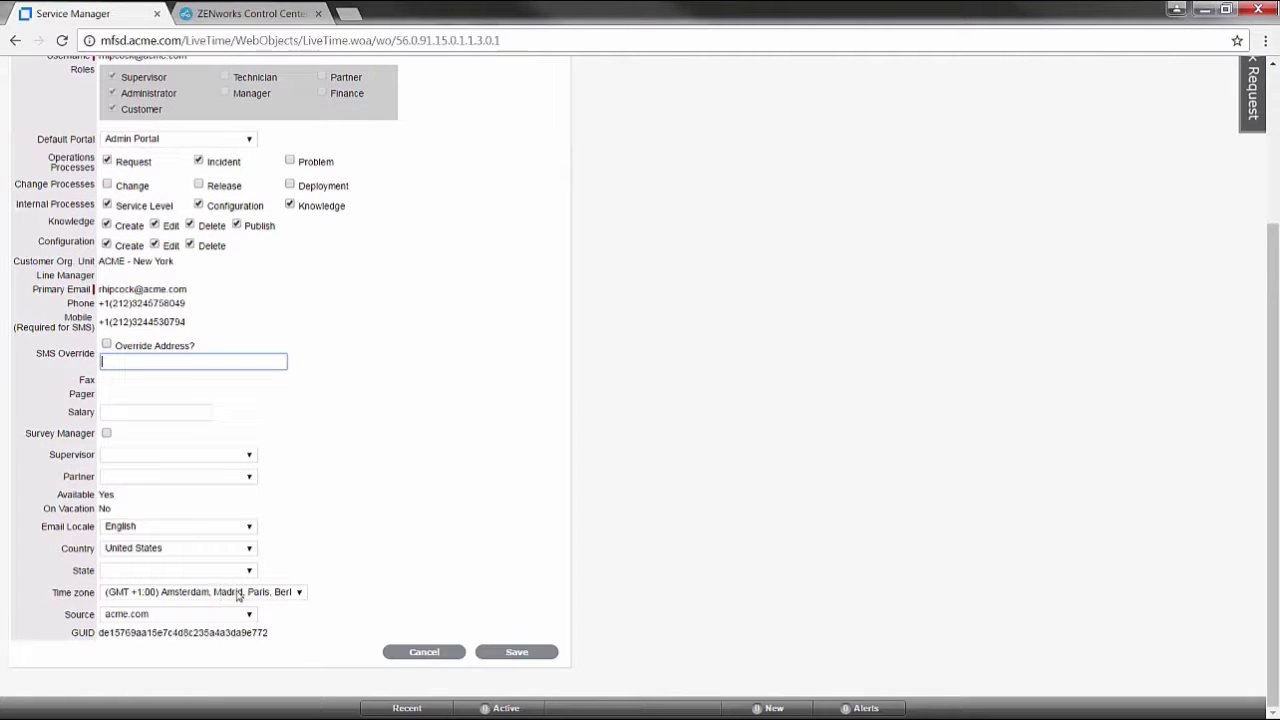
click(237, 594)
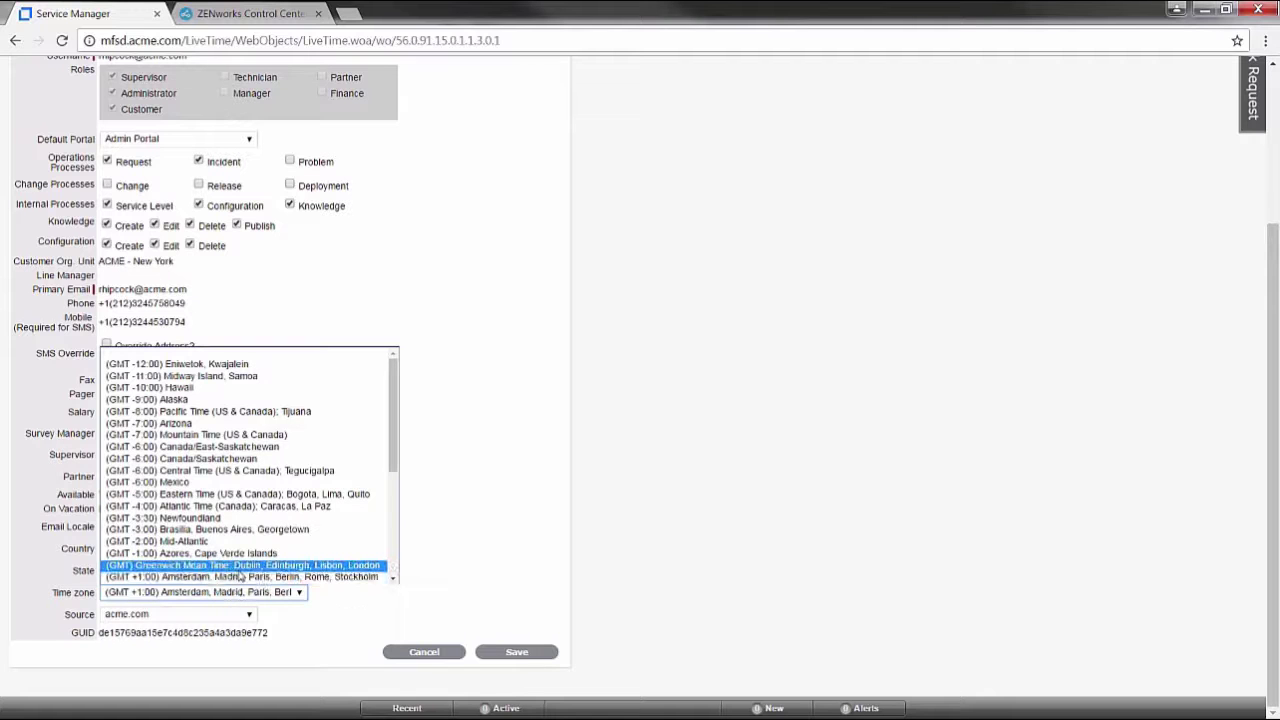
click(214, 472)
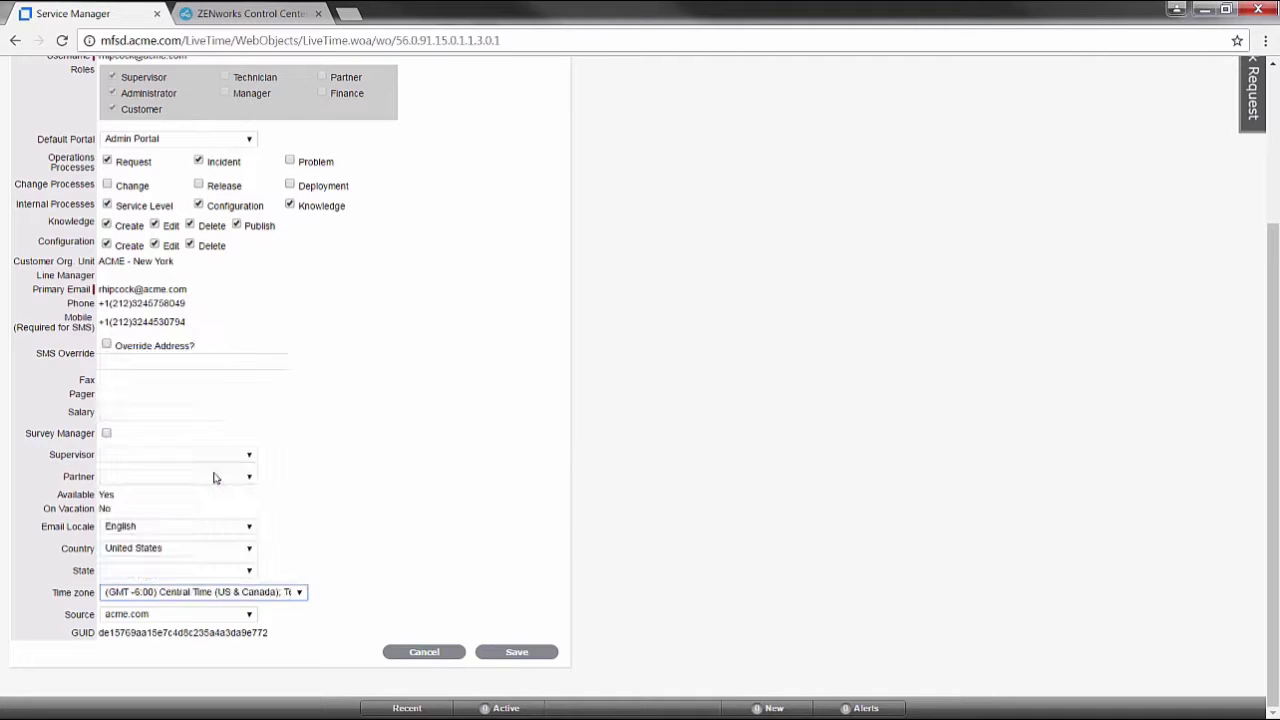
click(541, 656)
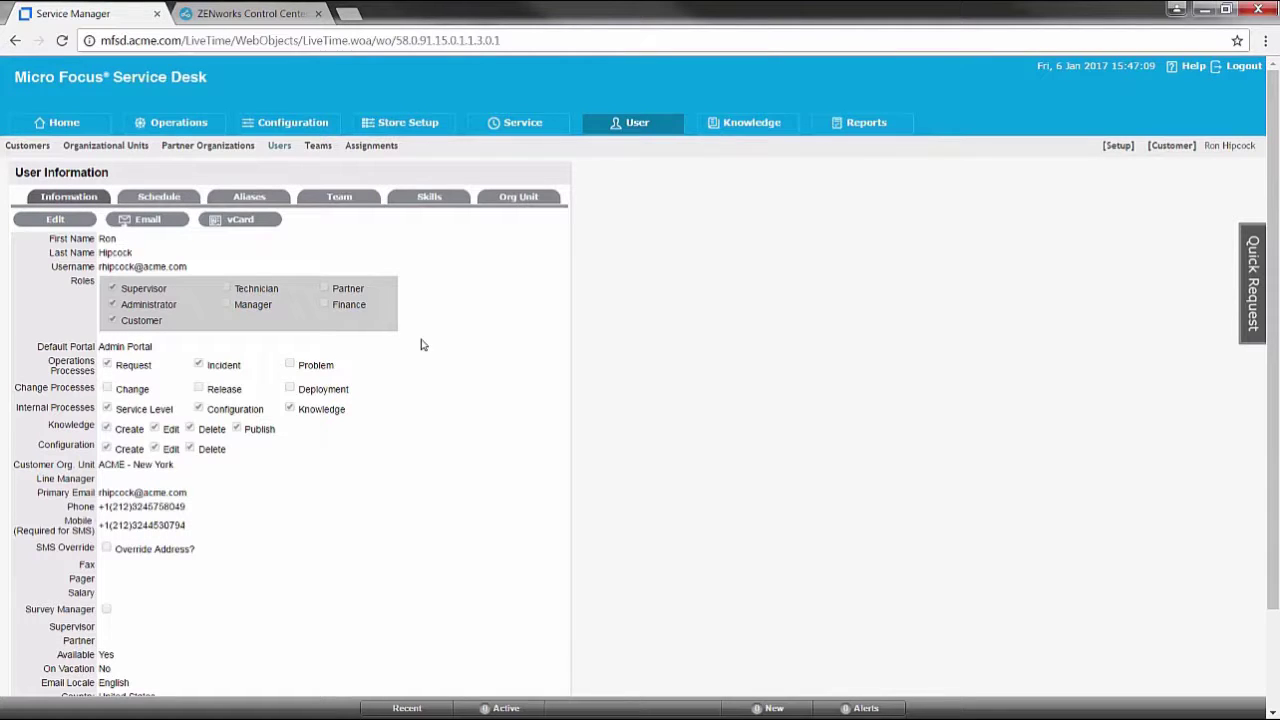
Open Default Store Team from the teams list for editing and duplicate it.
click(326, 152)
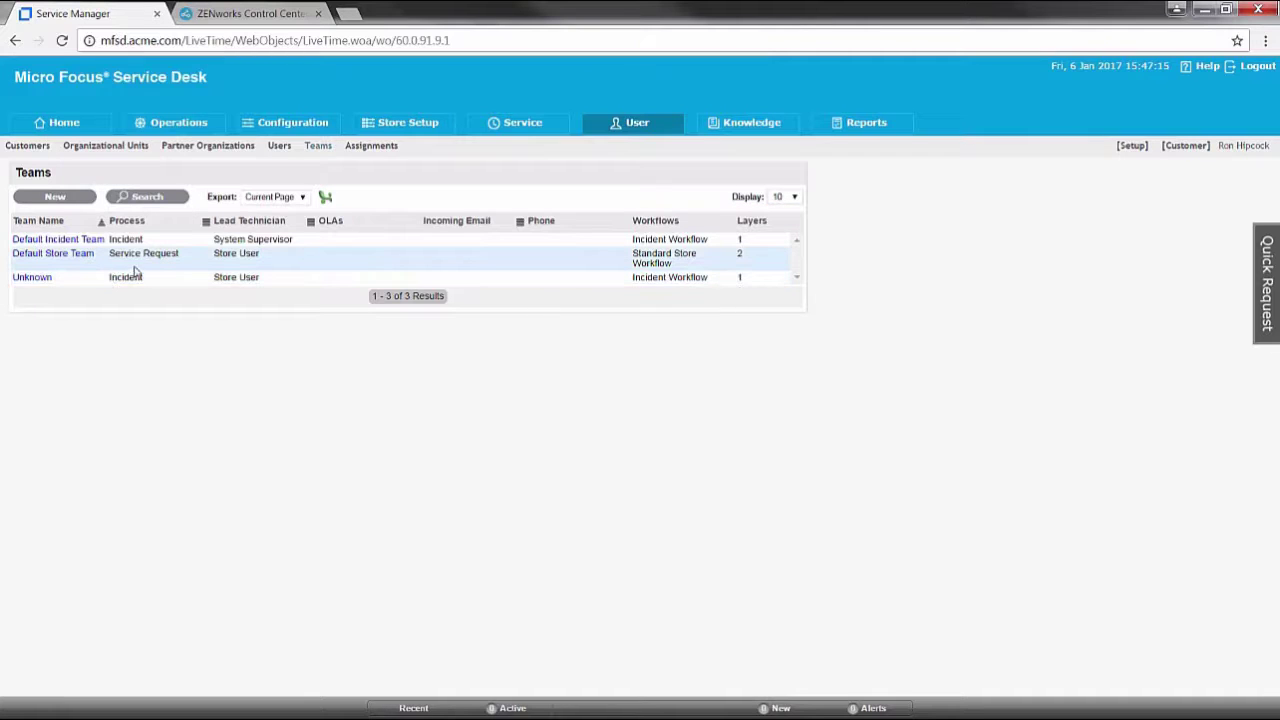
click(73, 256)
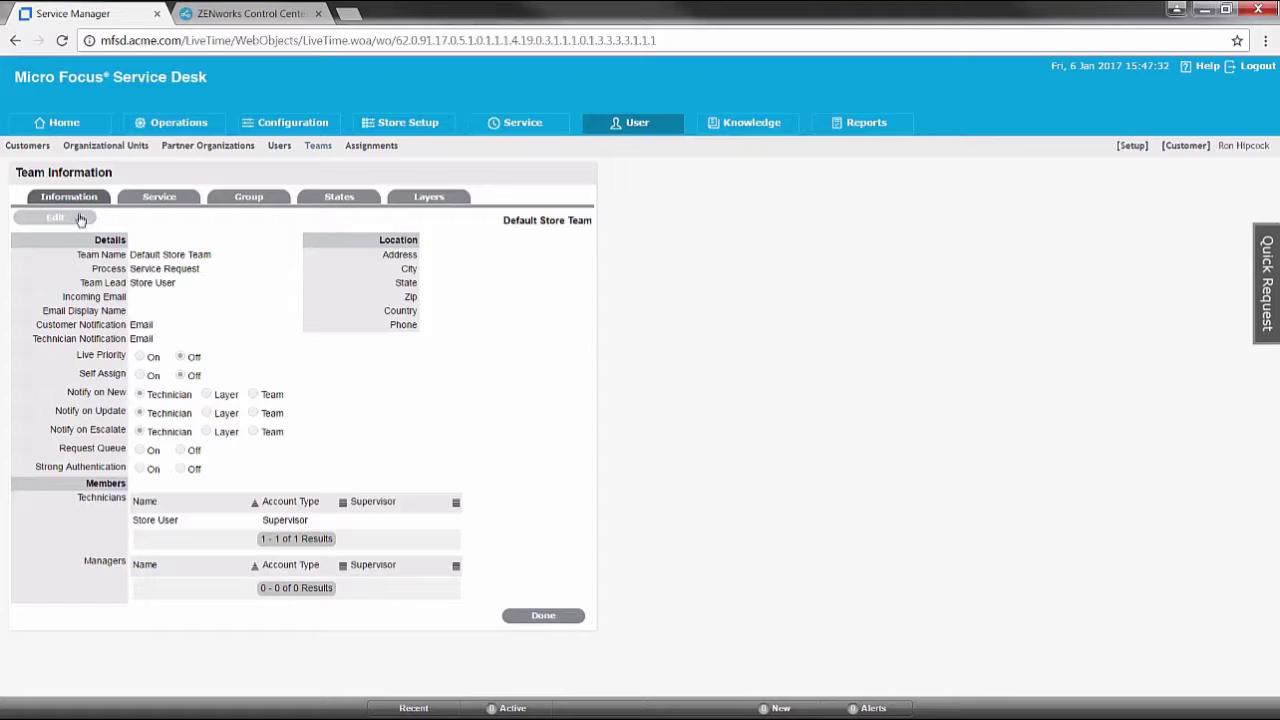
click(80, 219)
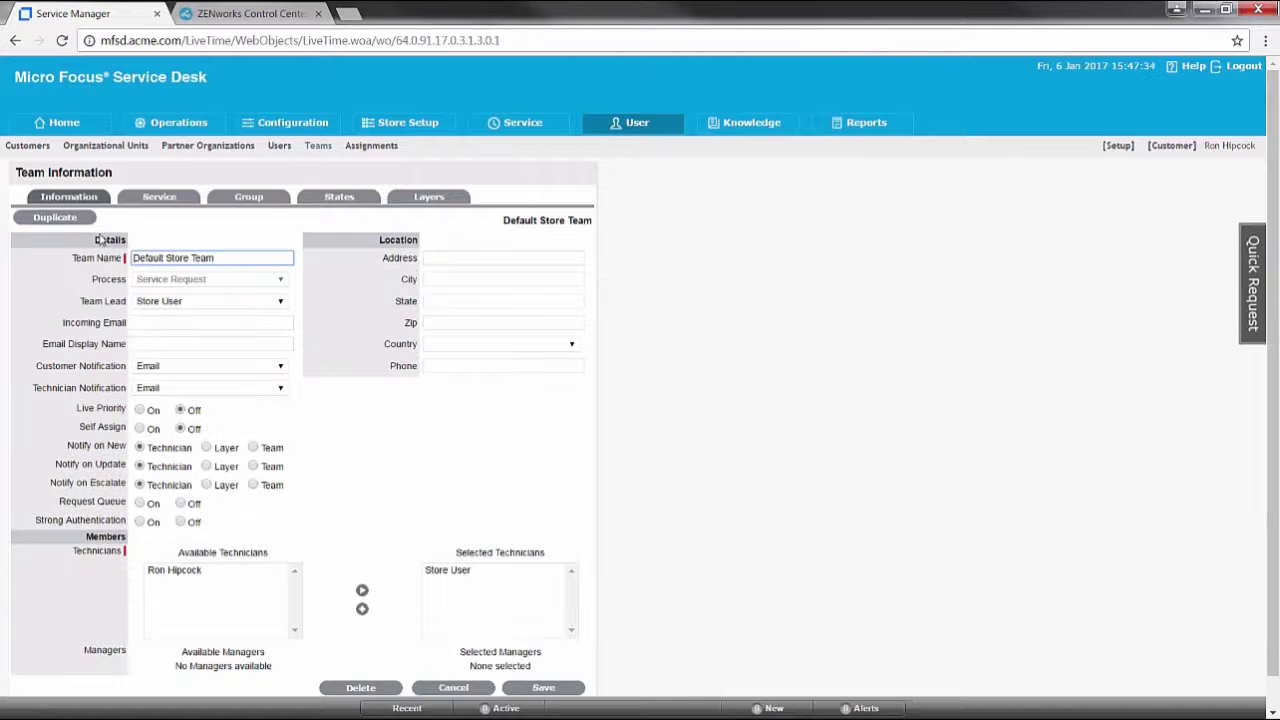
click(72, 219)
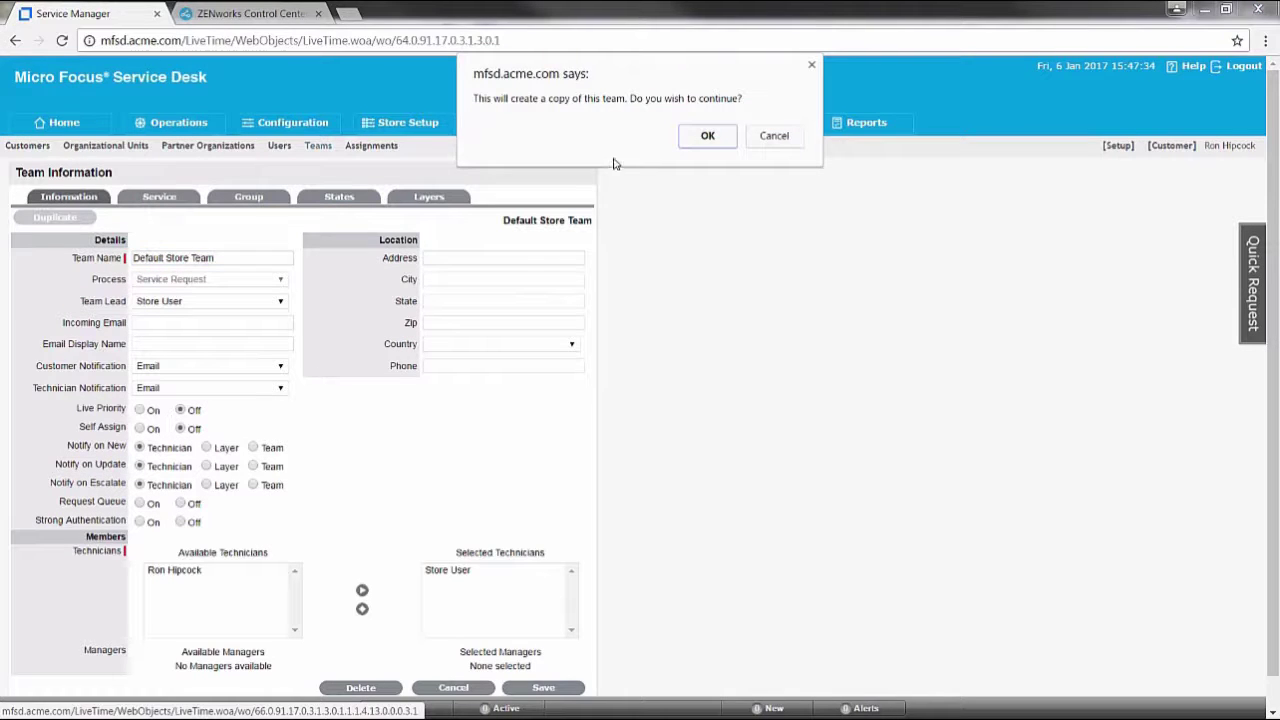
click(704, 136)
Rename the duplicated team as Default Request Team.
click(188, 348)
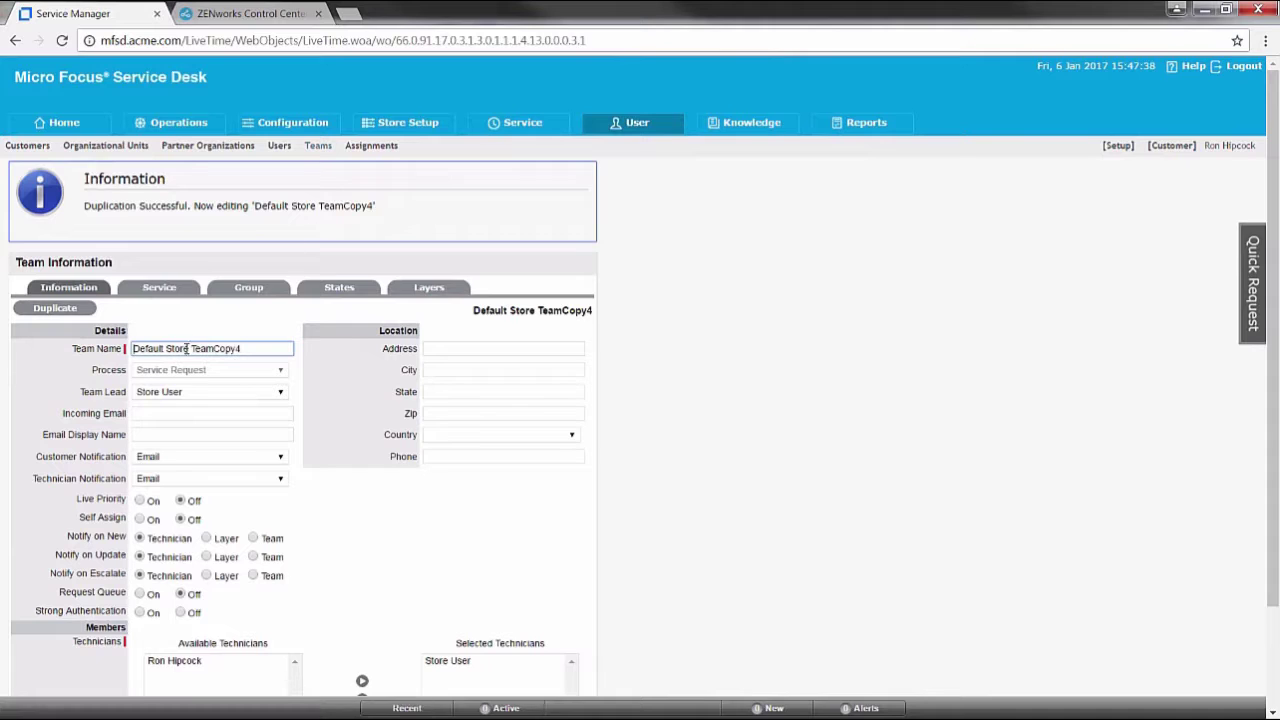
key(BackSpace)
key(BackSpace)
key(BackSpace)
key(BackSpace)
key(BackSpace)
text(Request)
key(BackSpace)
key(BackSpace)
key(BackSpace)
key(BackSpace)
key(BackSpace)
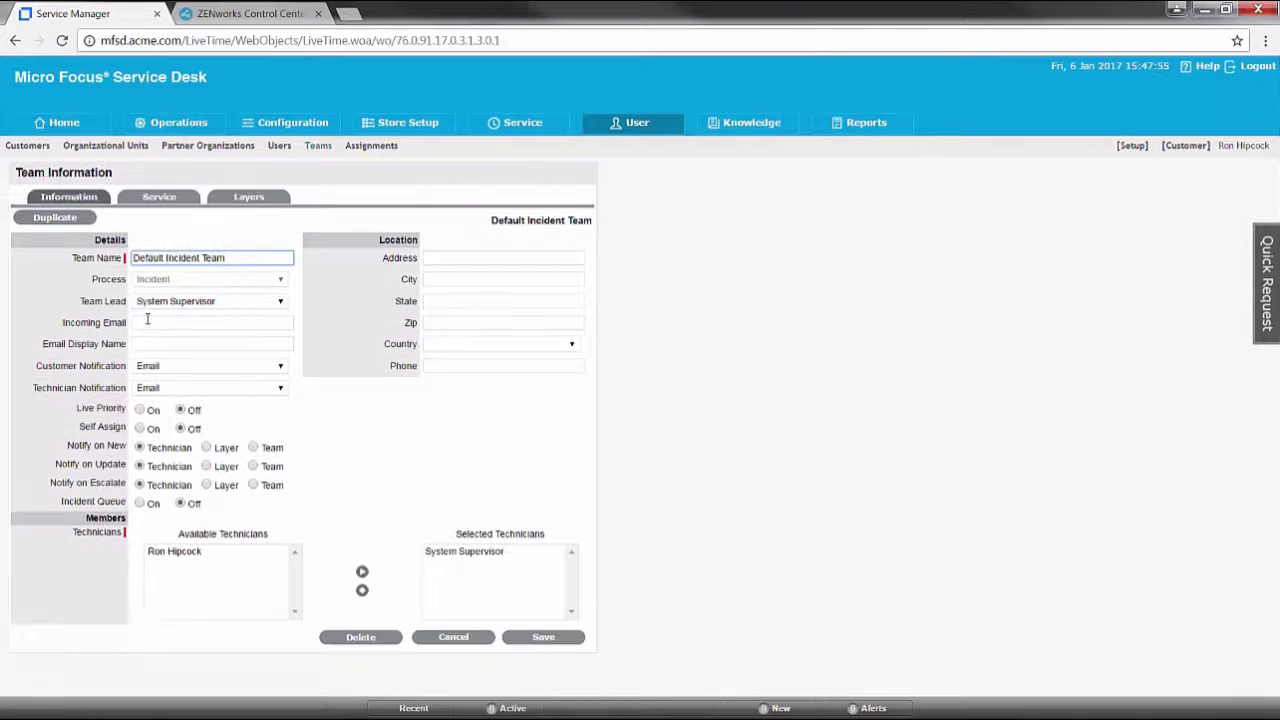
Enter the service desk's incoming email address for Default Incident Team and set its email display name to Service Desk.
click(155, 321)
text(ser)
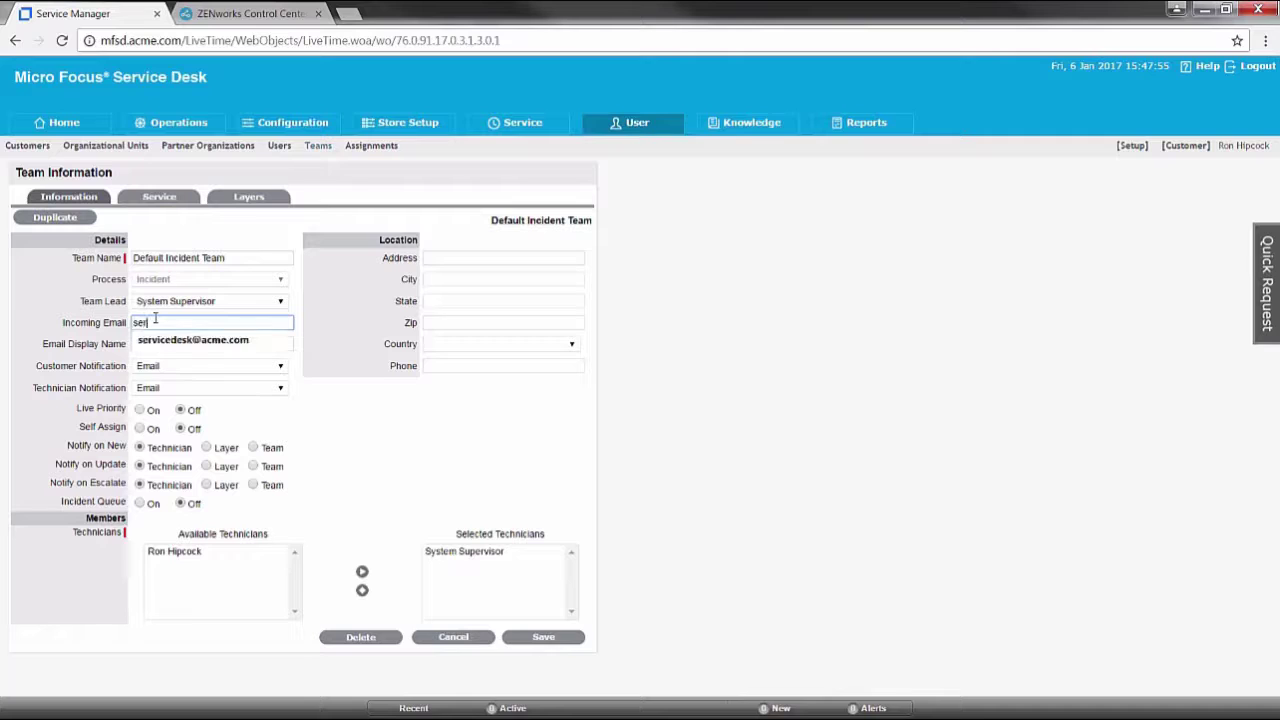
key(Down)
key(Tab)
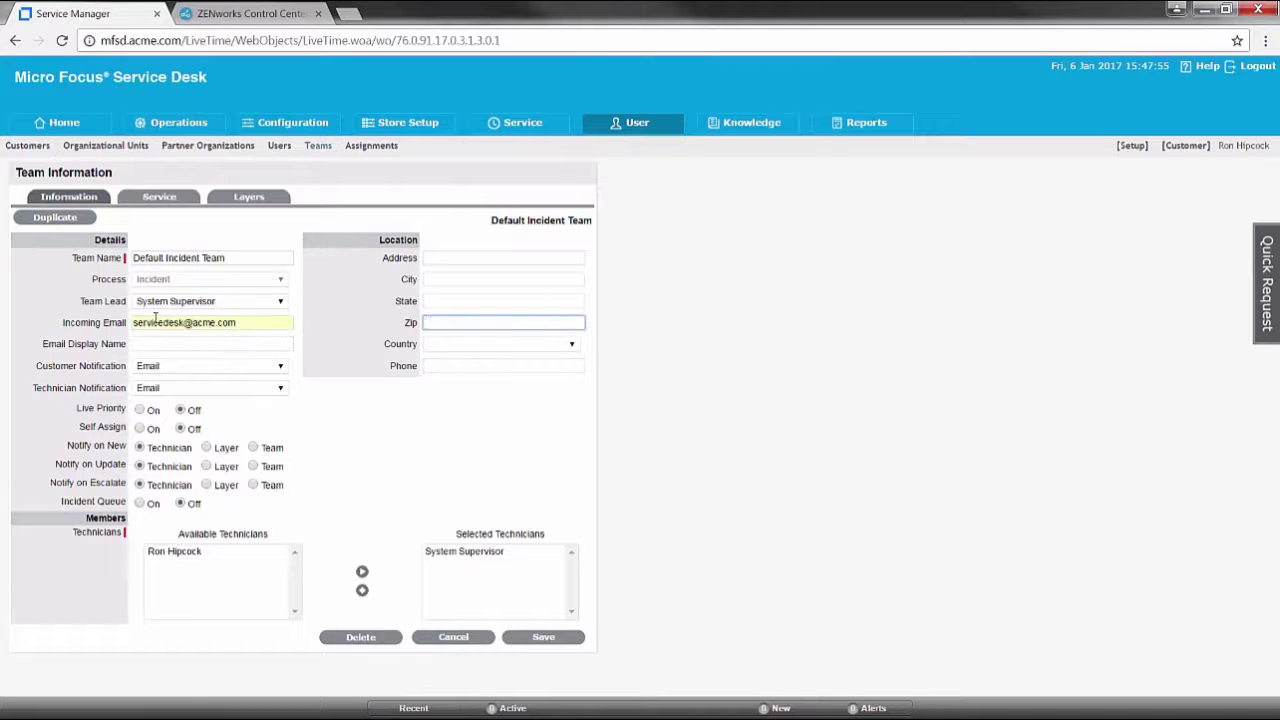
key(Tab)
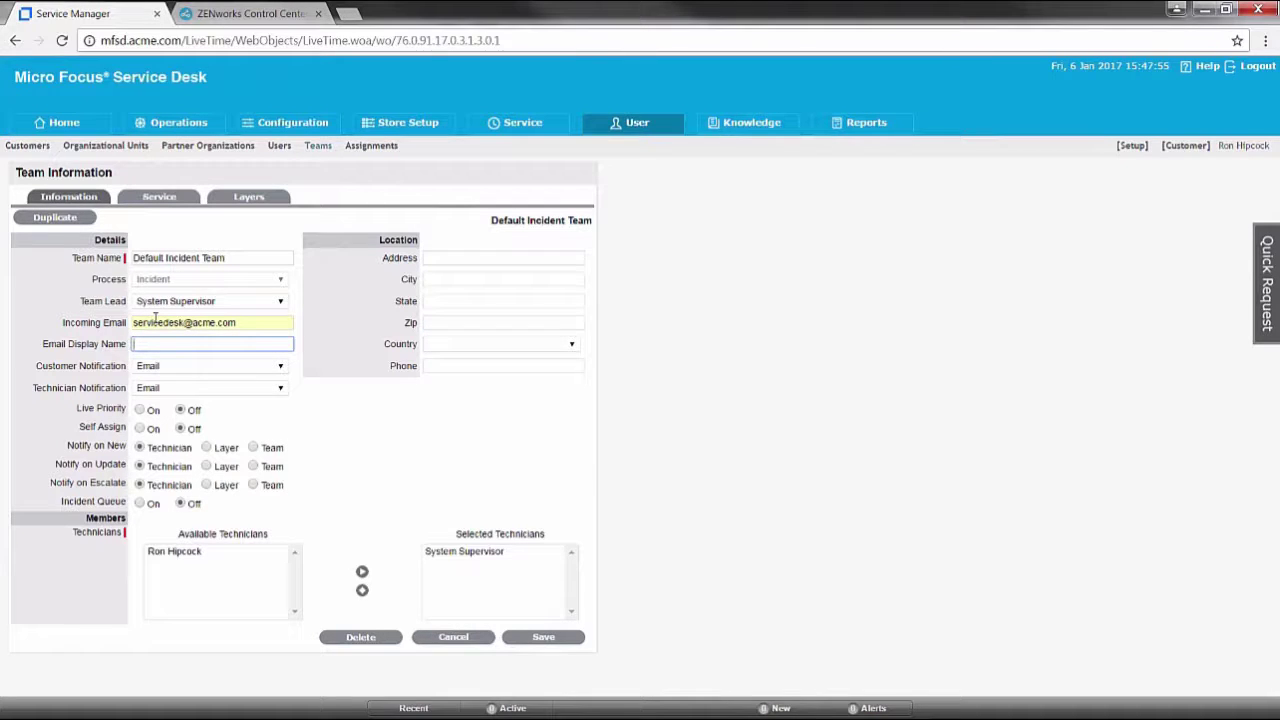
text(ser)
key(Down)
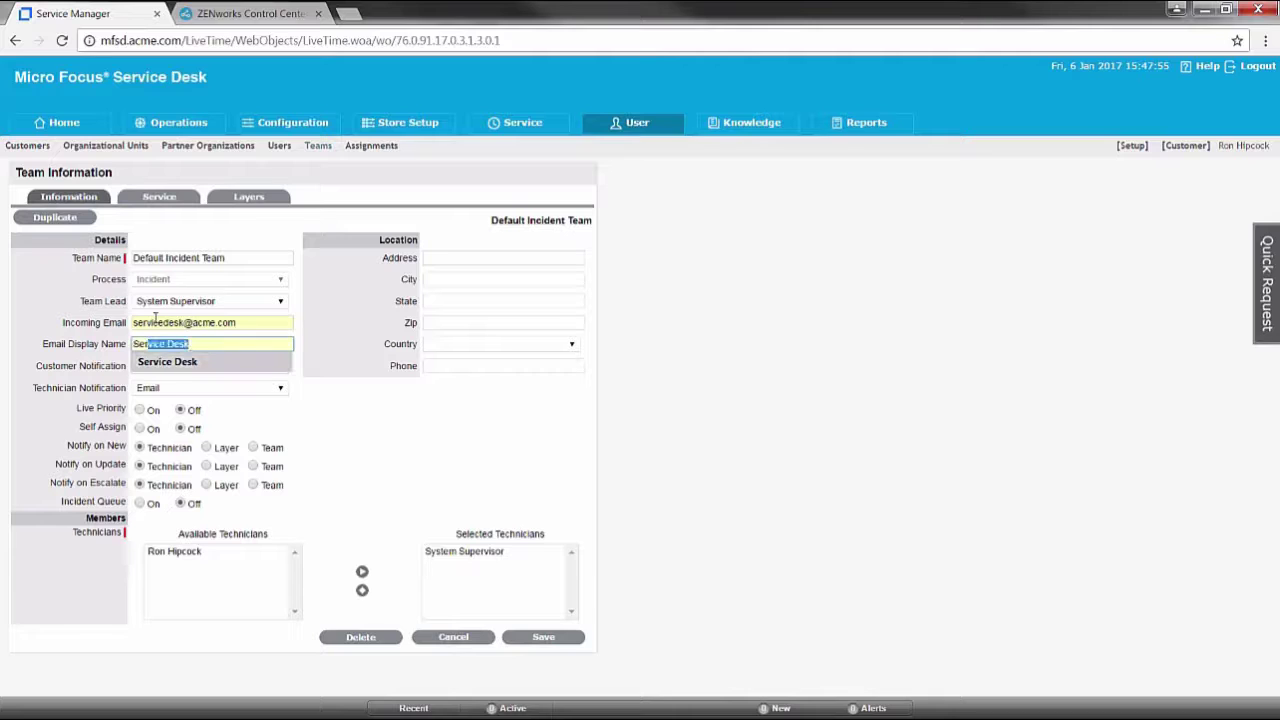
key(Return)
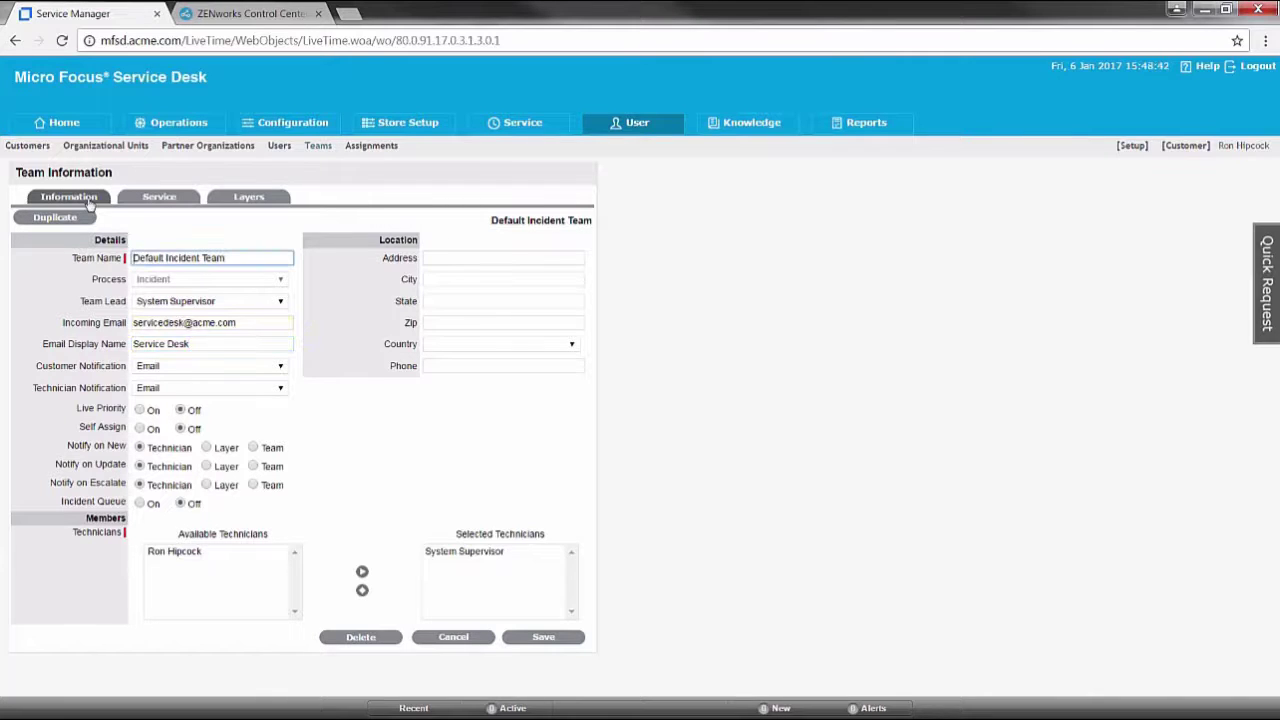
In Default Incident Team, replace System Supervisor with the available administrator as technician and team lead, and save the team.
click(197, 556)
click(495, 555)
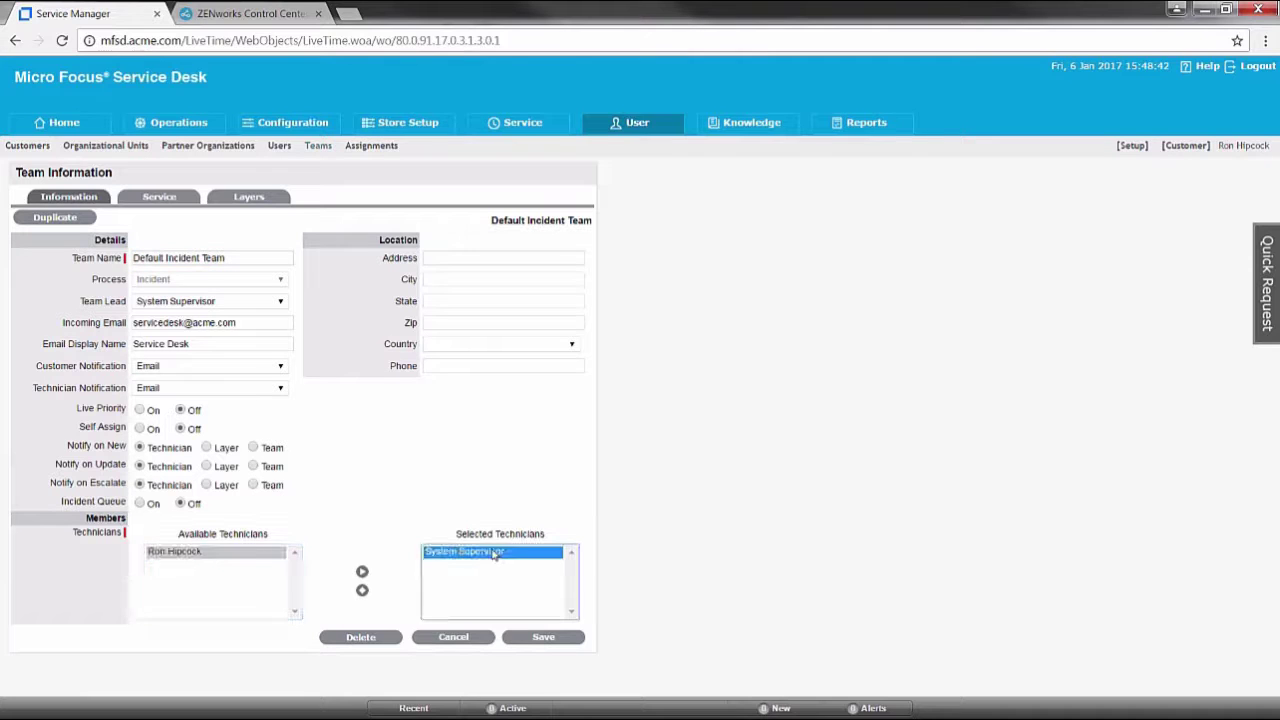
click(362, 591)
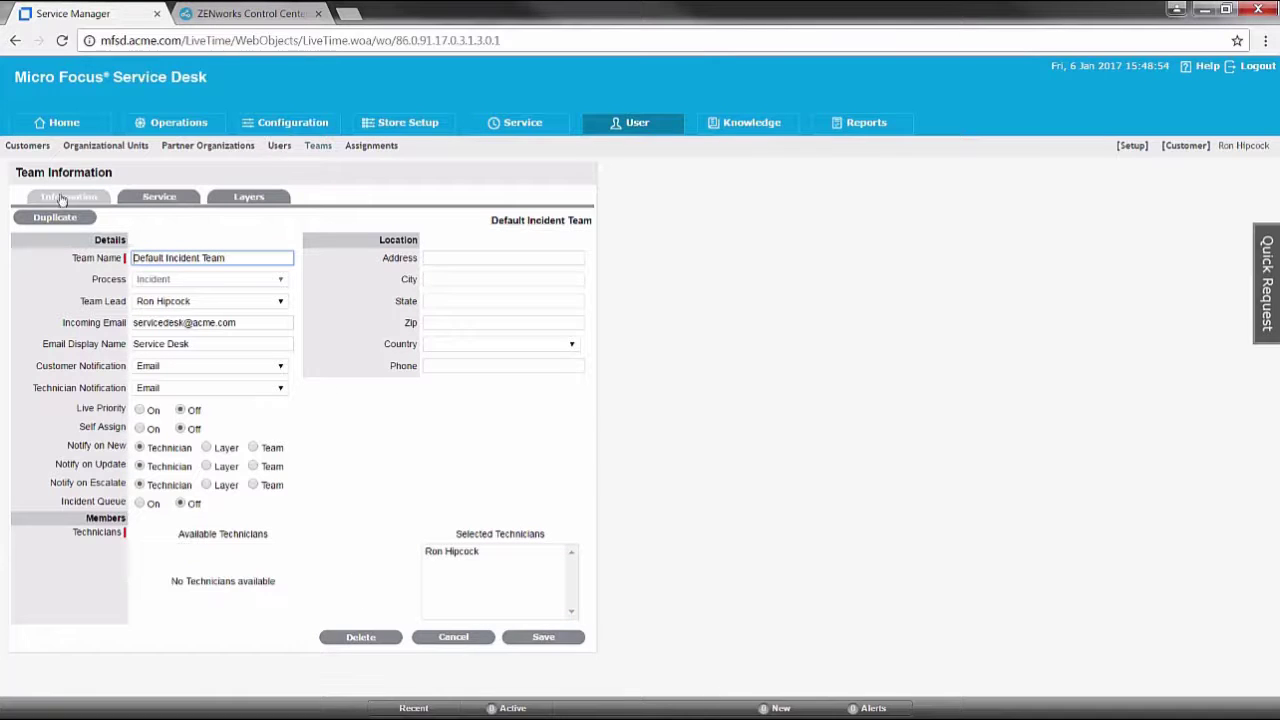
click(540, 644)
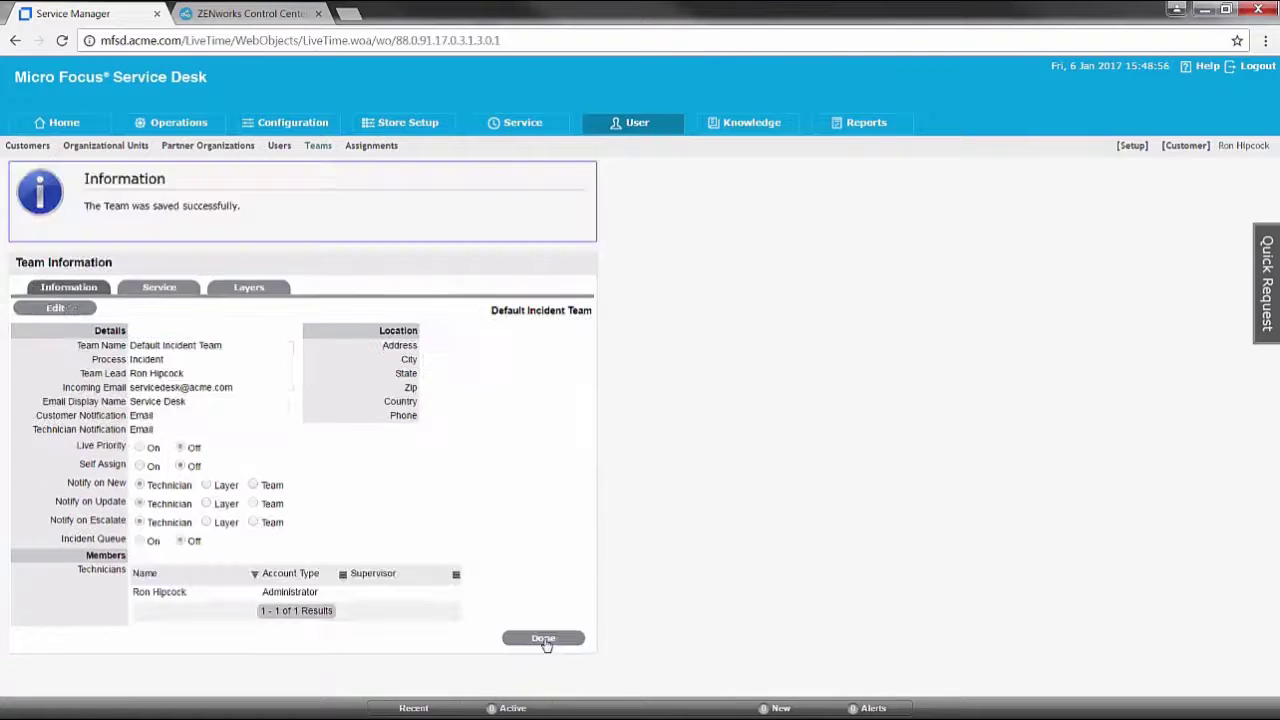
click(545, 640)
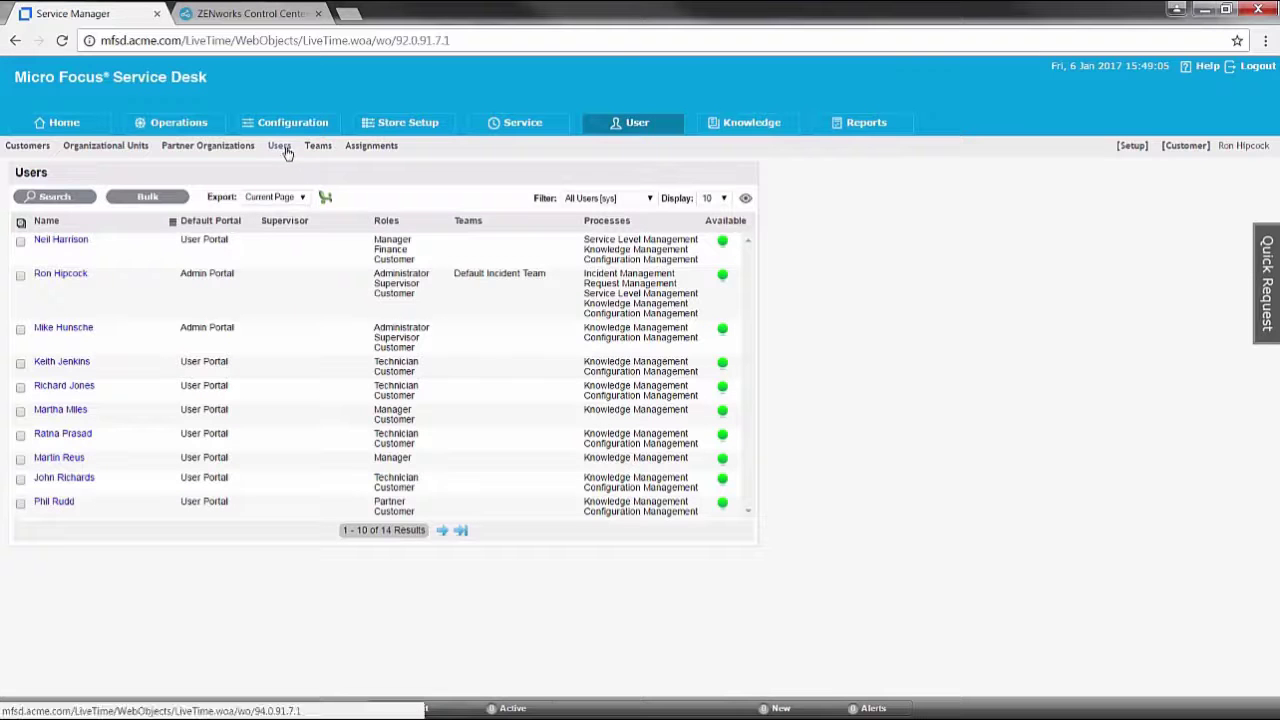
Show 25 users per page and start a bulk update for the two other users holding Administrator and Supervisor roles.
click(714, 198)
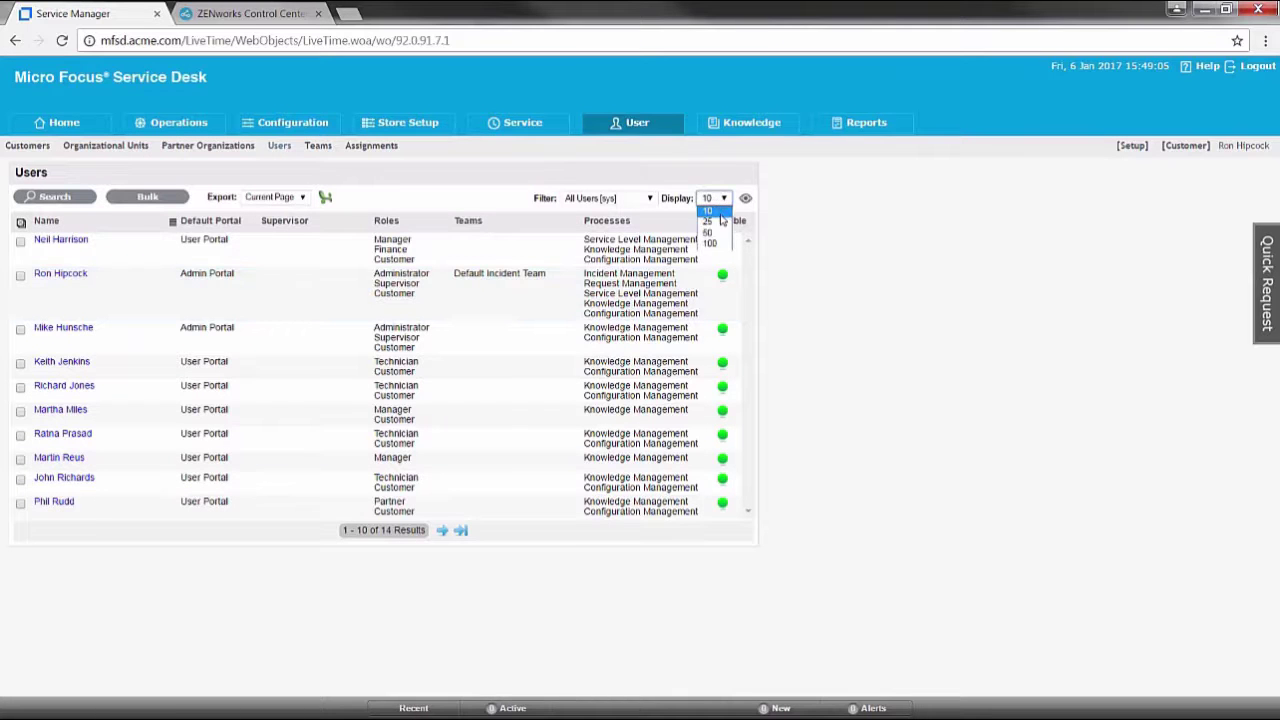
click(722, 220)
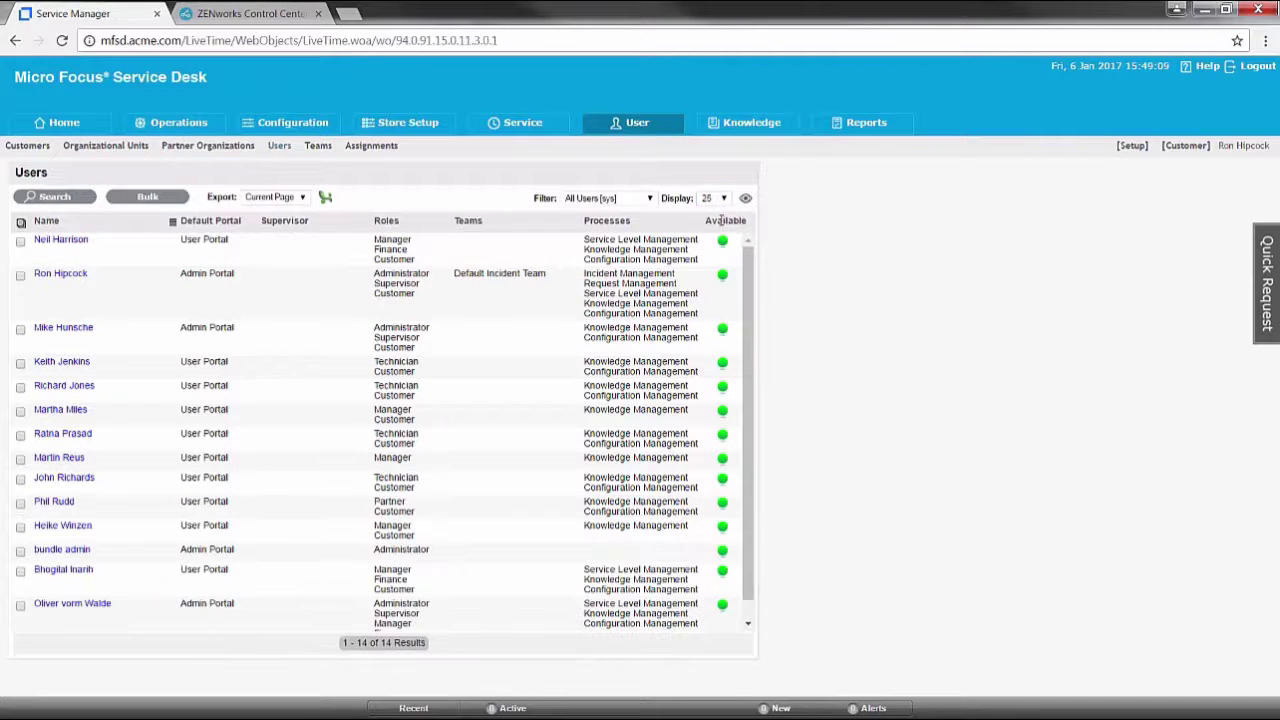
click(21, 331)
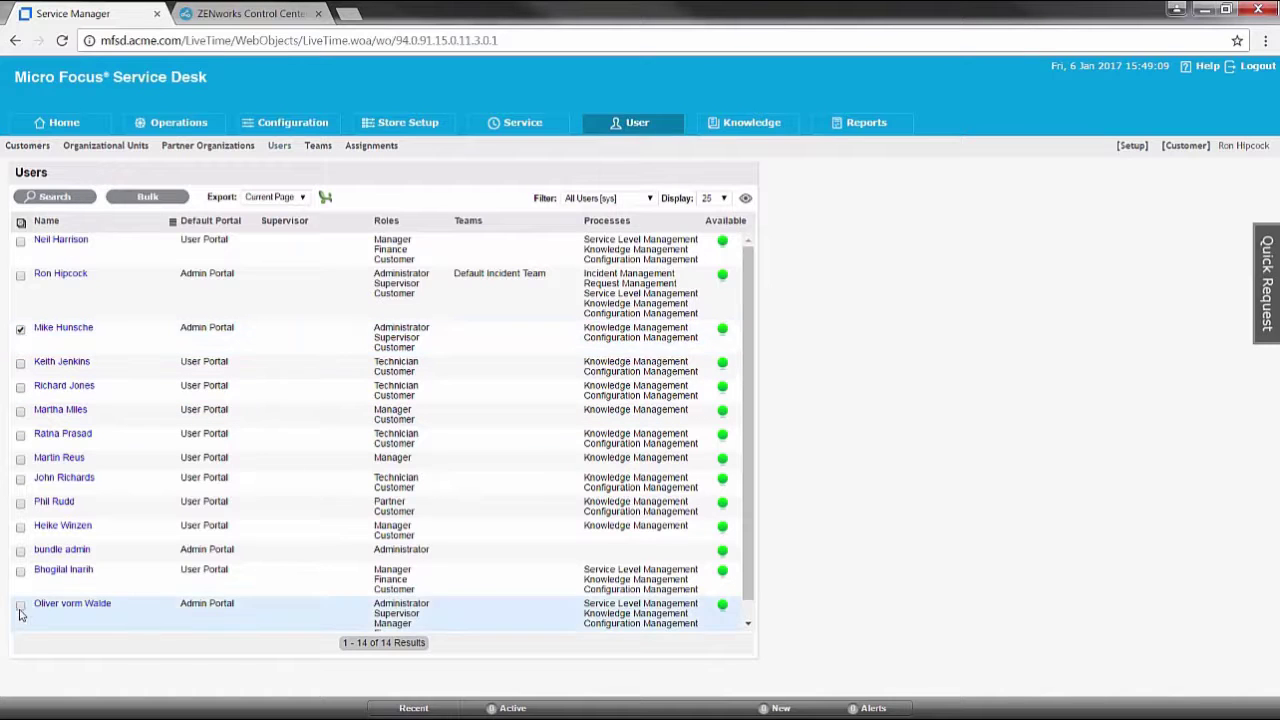
click(20, 606)
scroll(20, 606, down, 1)
click(165, 200)
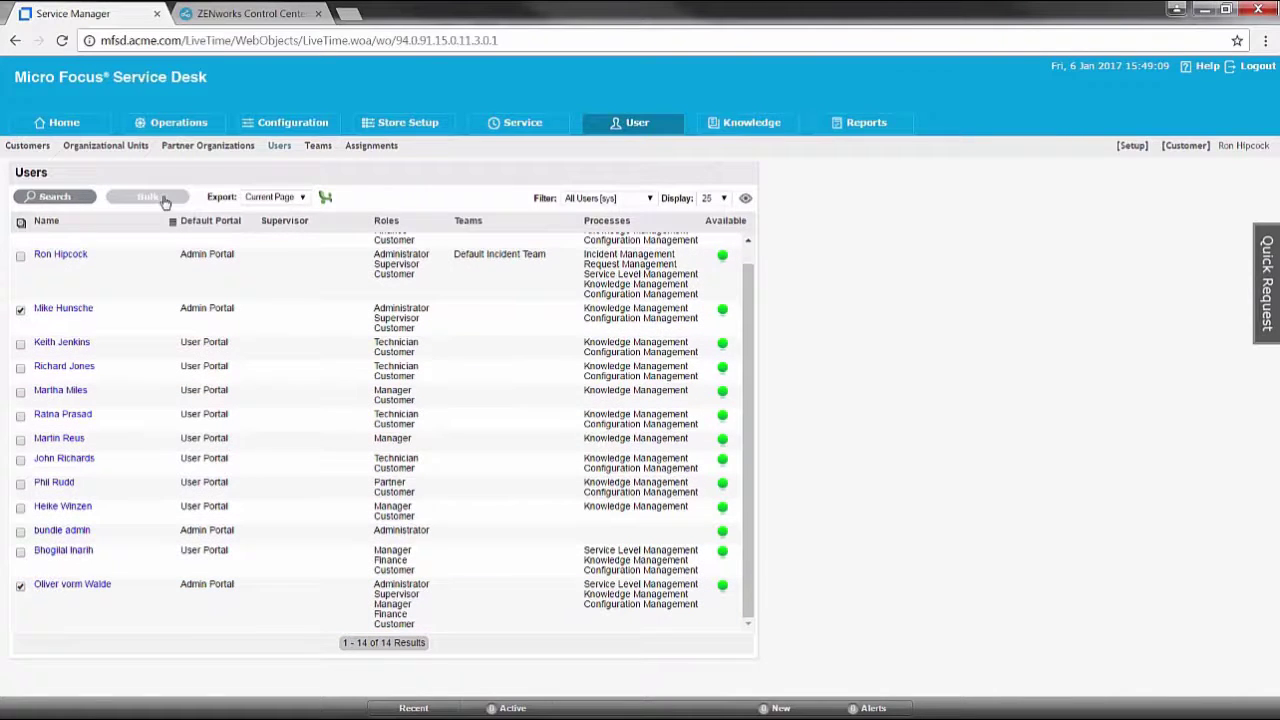
Set the two users' default portal to User Portal and enable the Request, Incident and Service Level processes.
click(206, 236)
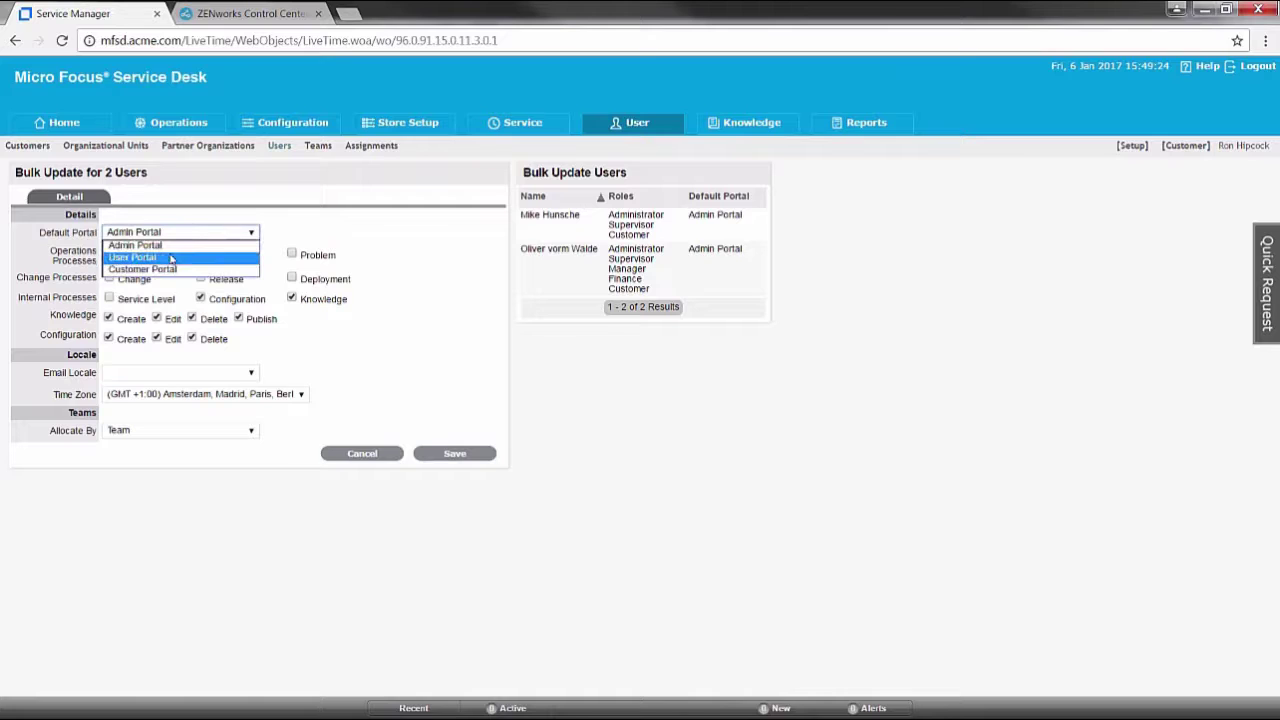
click(171, 258)
click(109, 254)
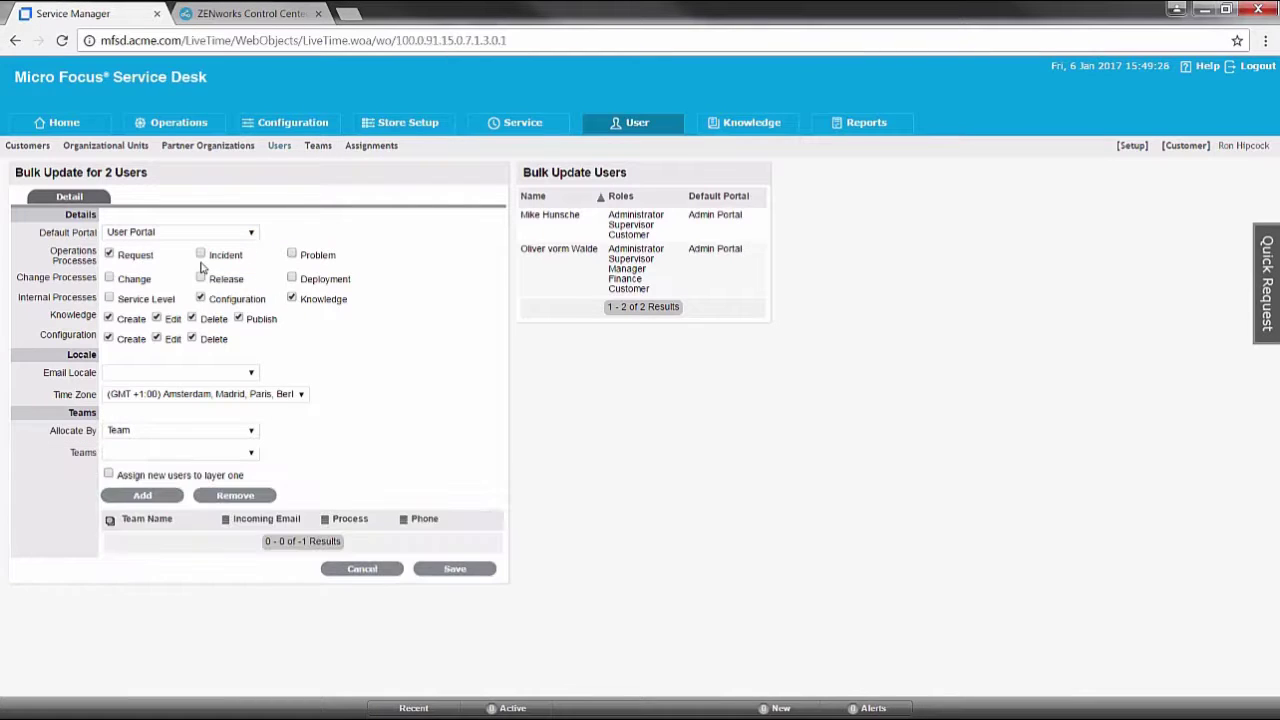
click(201, 255)
click(109, 298)
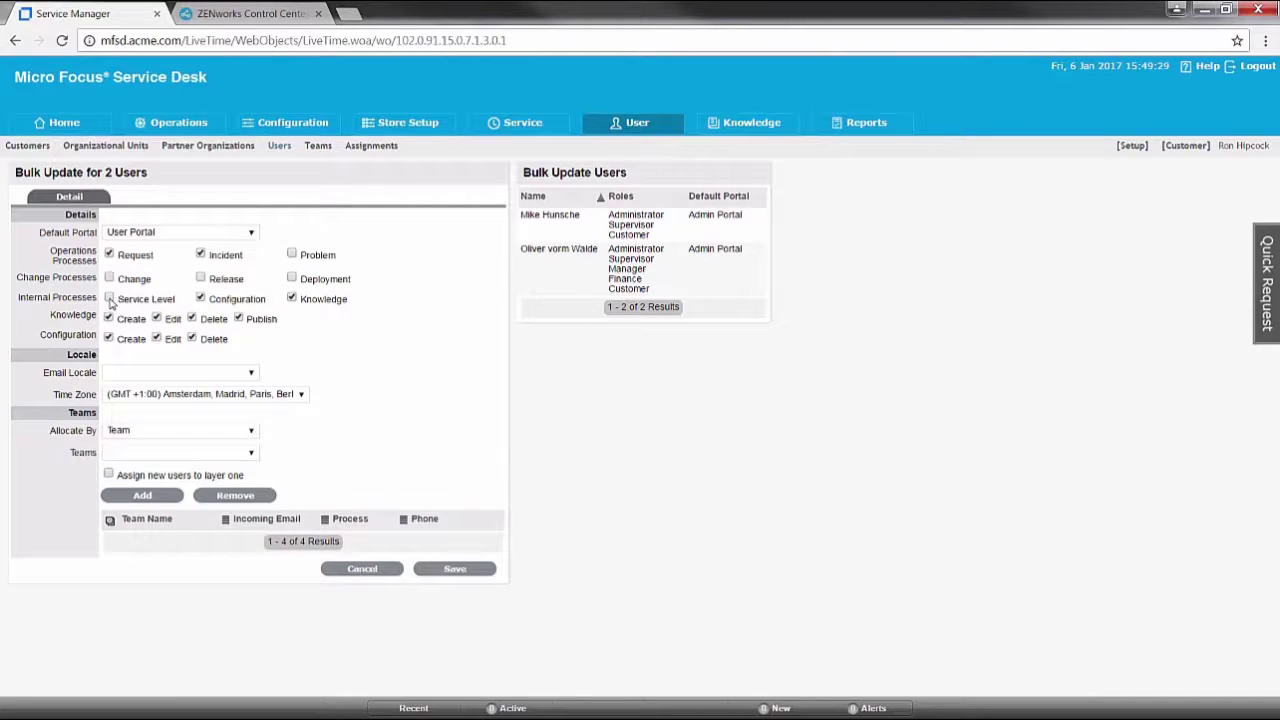
Set the two users' email locale to German and add Default Incident Team, assigning new users to layer one.
click(216, 374)
click(170, 460)
click(206, 456)
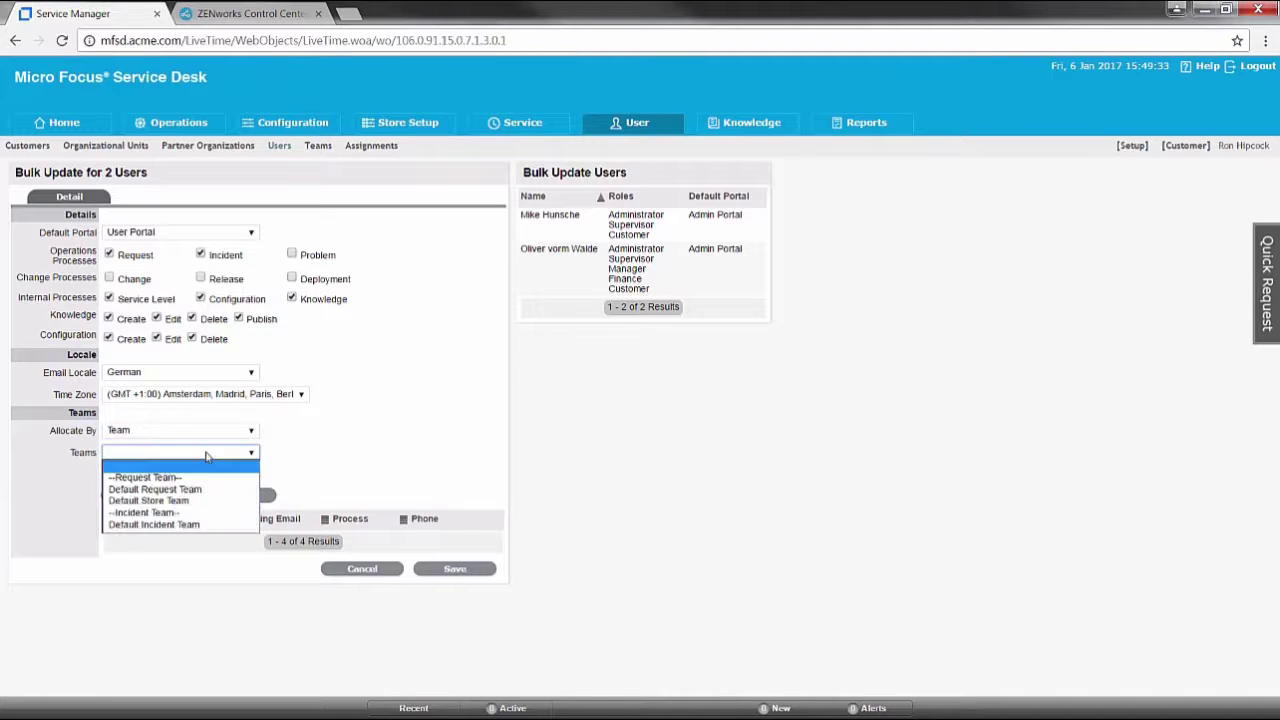
click(150, 524)
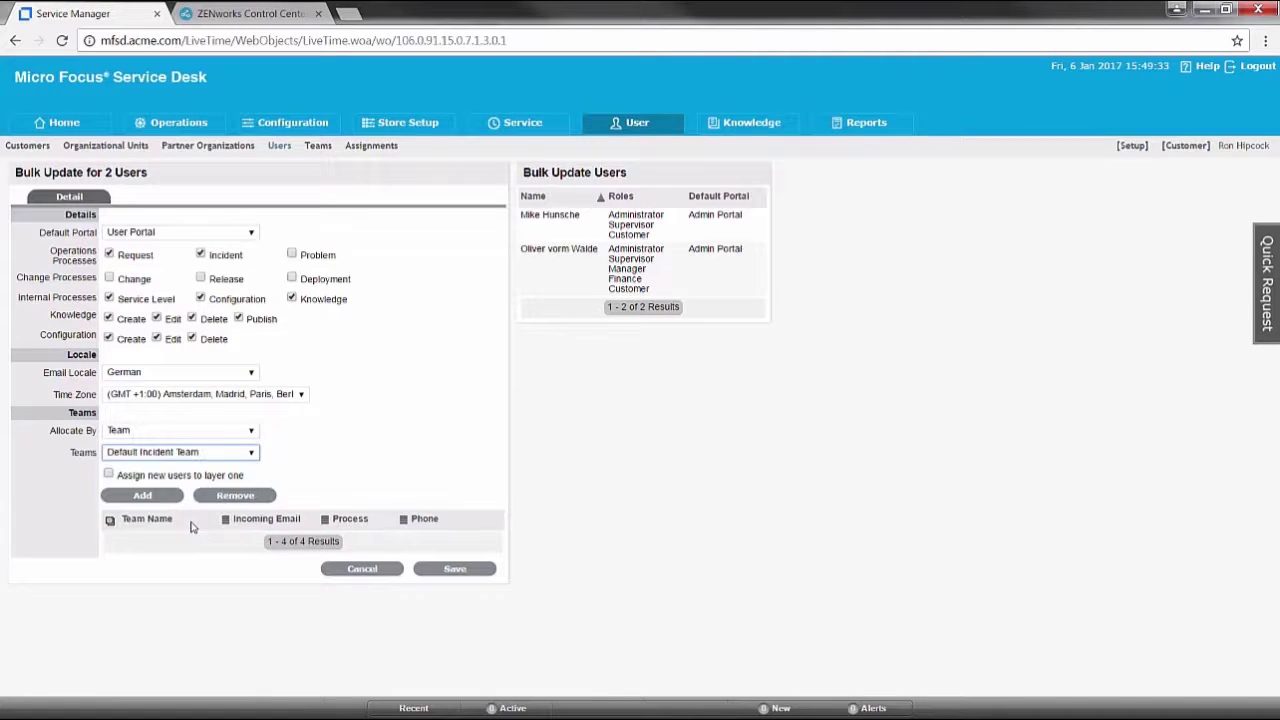
click(109, 474)
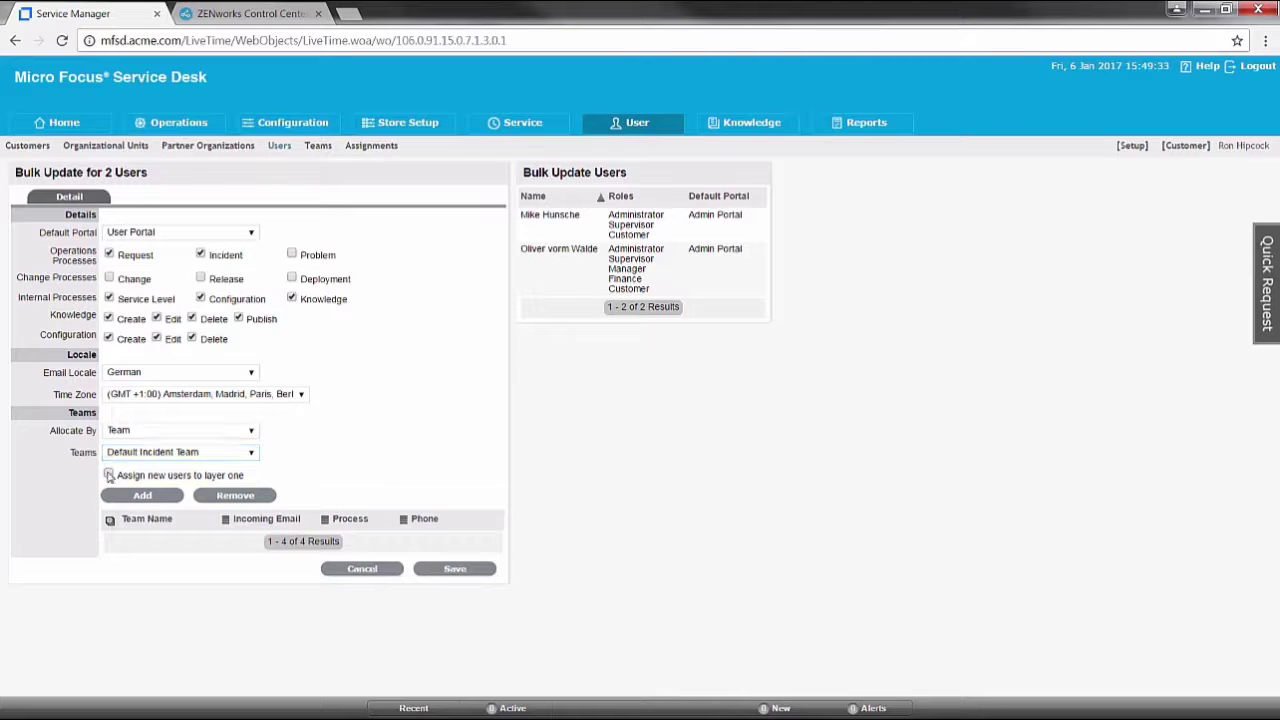
click(141, 496)
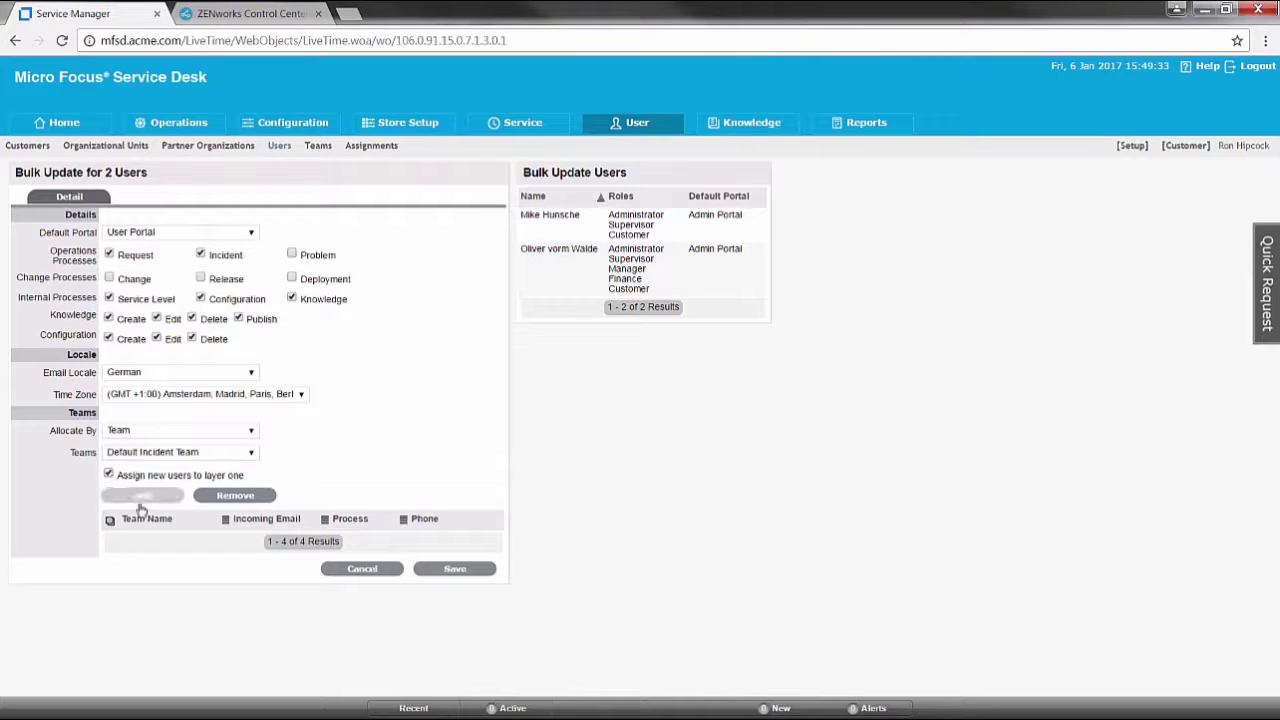
Add Default Request Team to the two users' team assignments and save the bulk update.
click(175, 458)
click(179, 497)
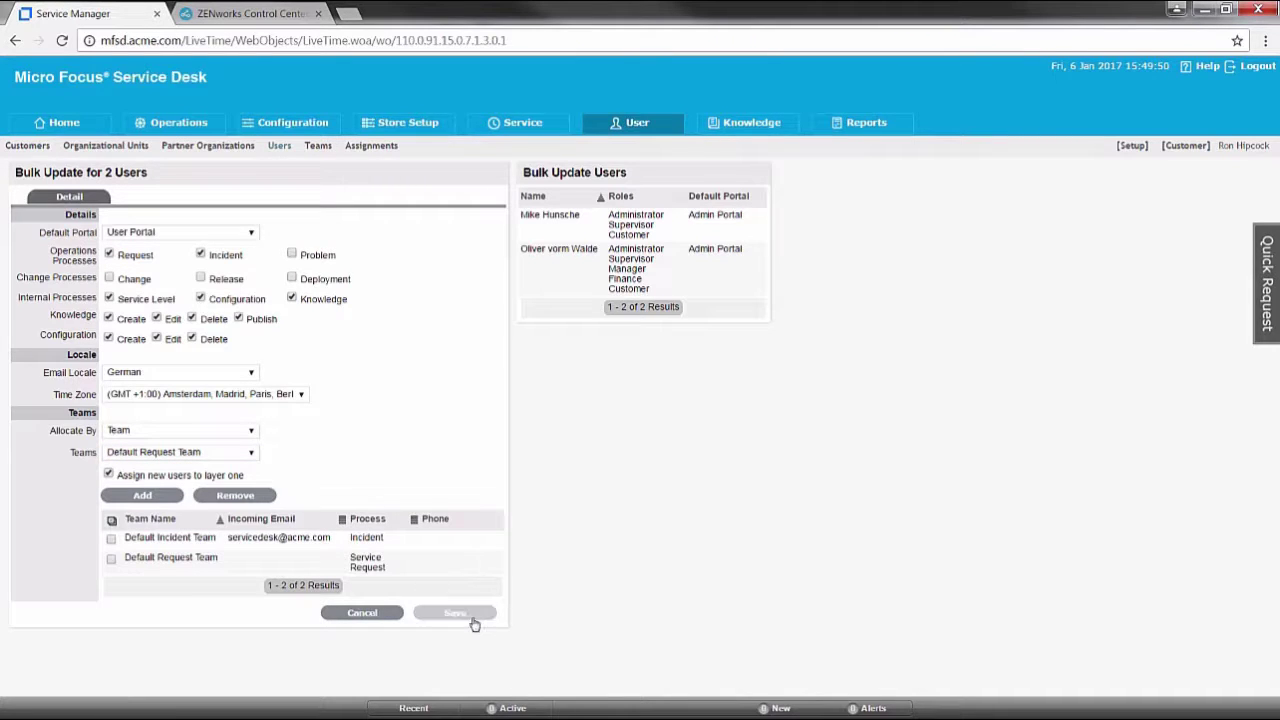
click(474, 616)
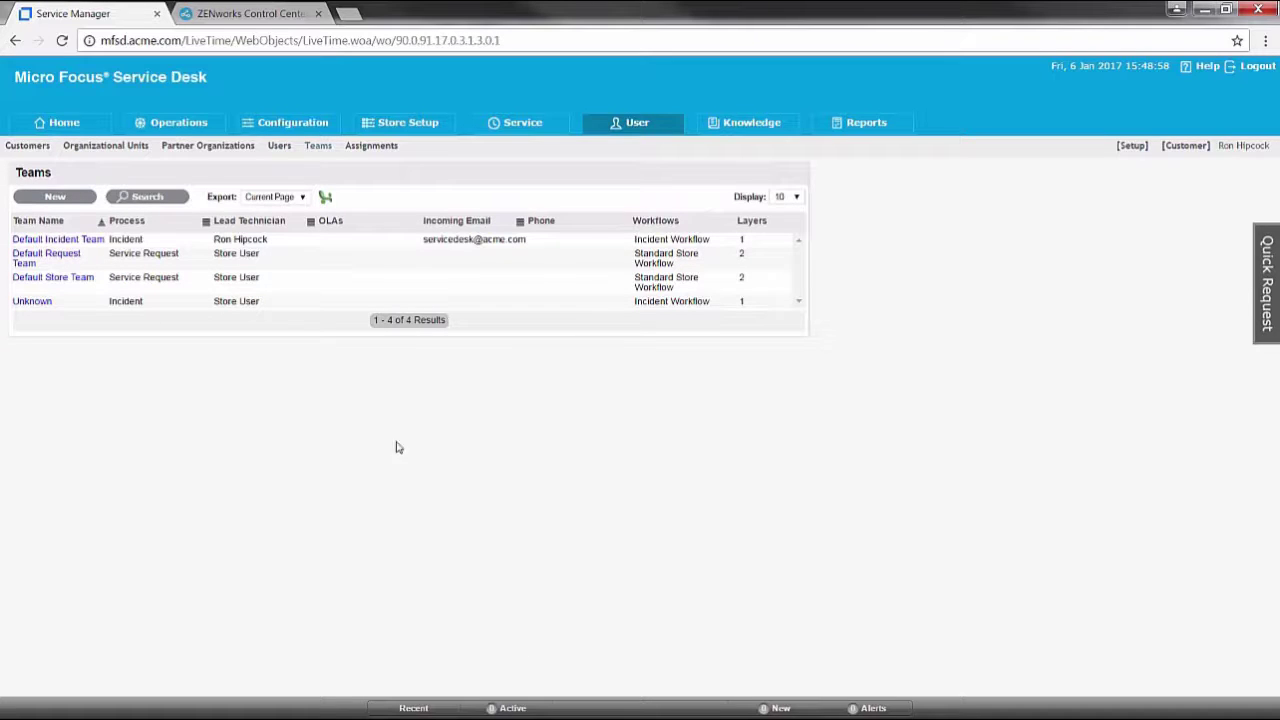
Open the users list and show 25 users per page.
click(285, 150)
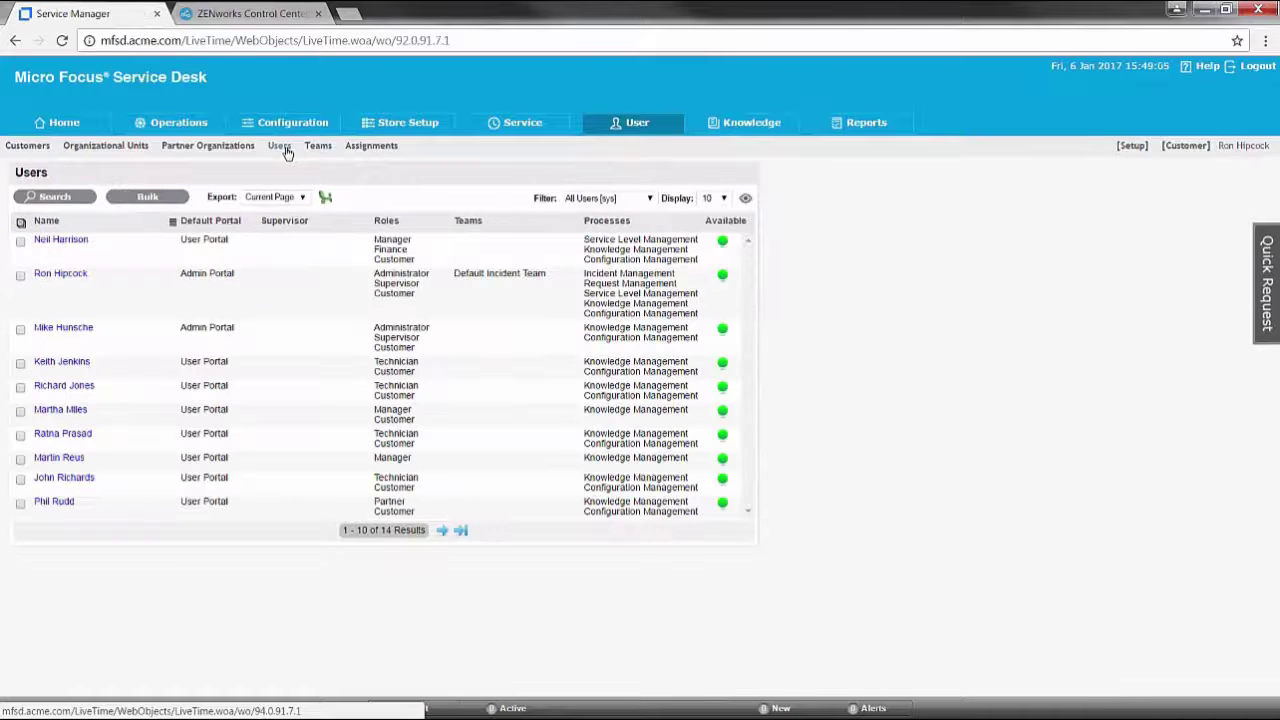
click(712, 198)
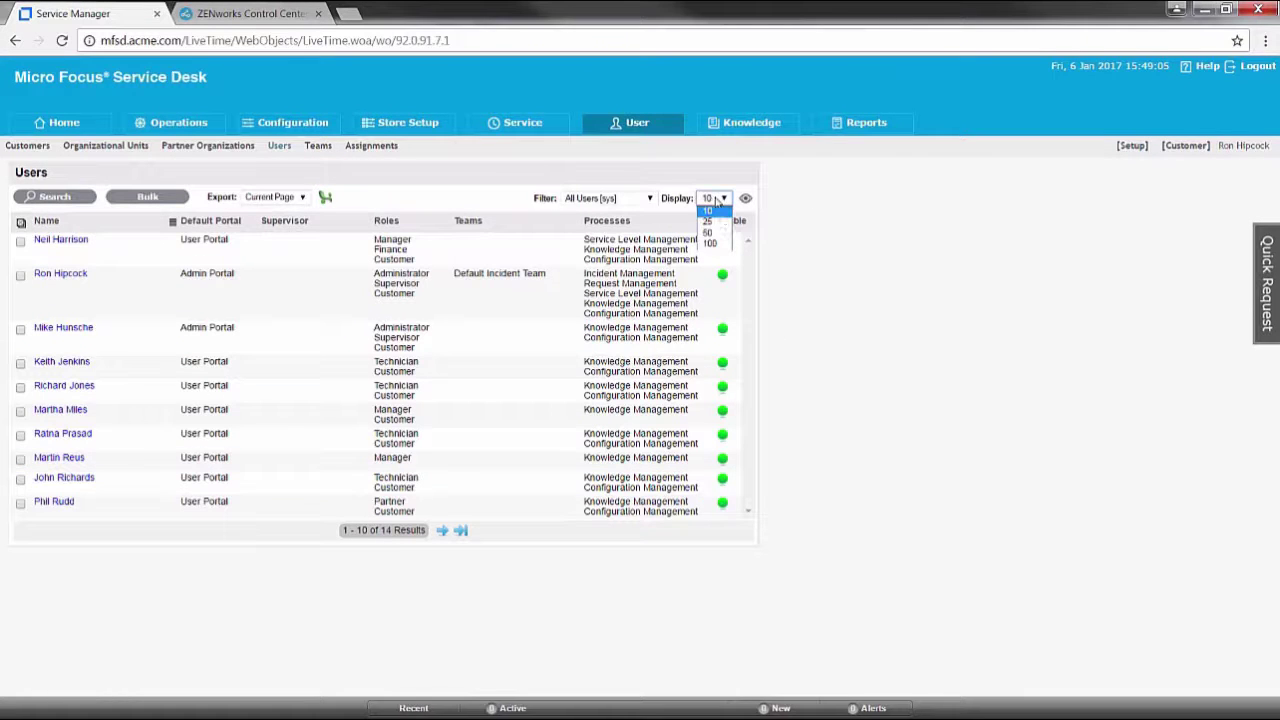
click(722, 224)
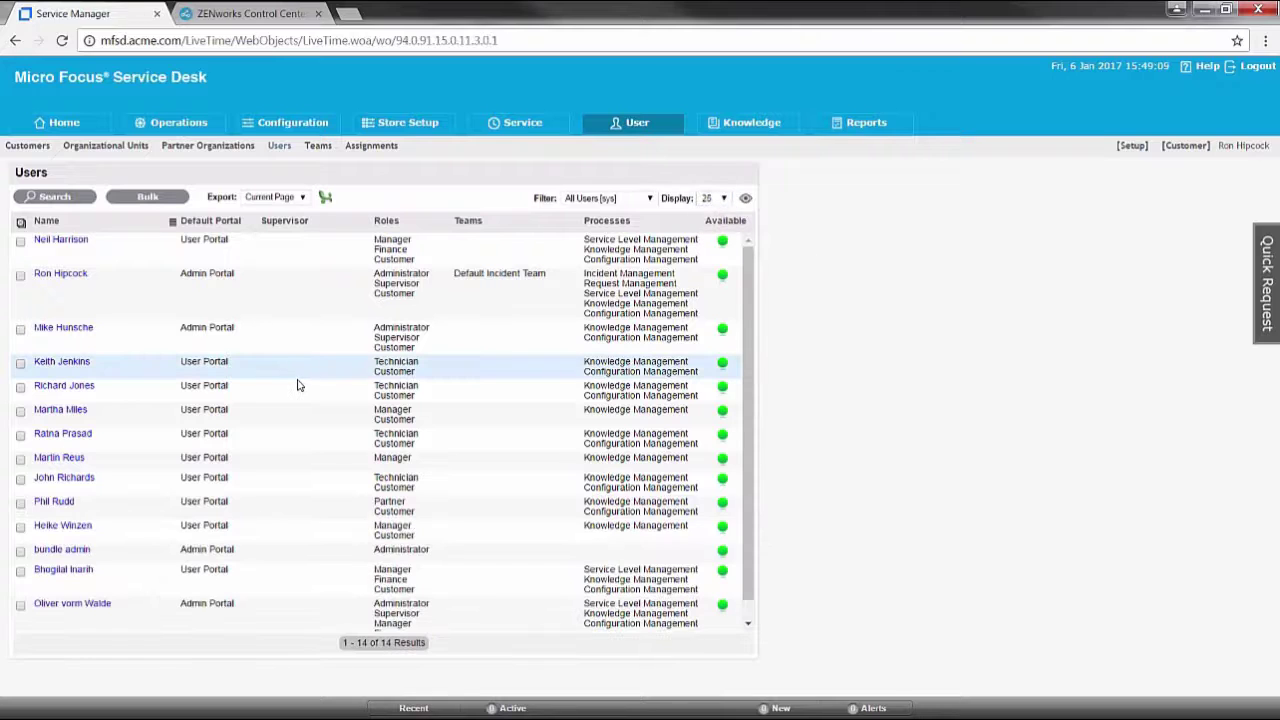